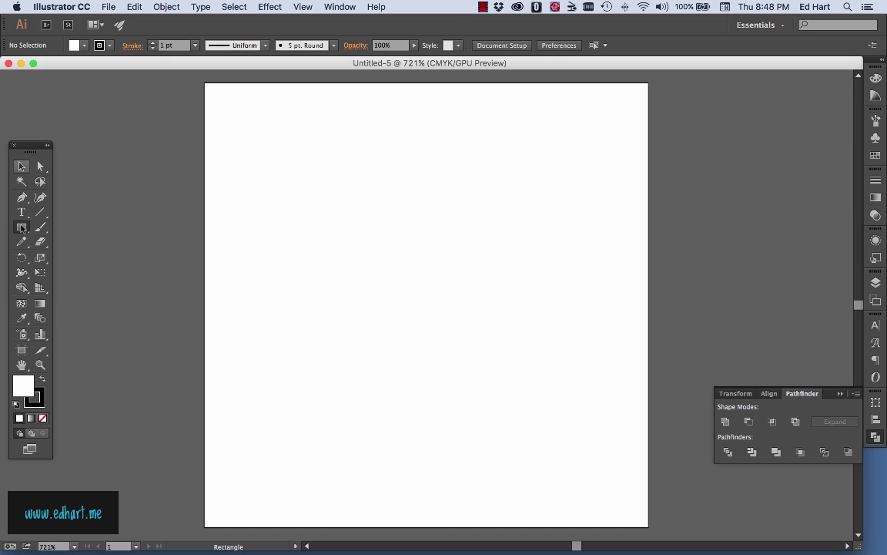
# Draw a wide white oval with a 1 pt black outline centred on the artboard.
pyautogui.click(21, 227)
pyautogui.click(63, 226)
pyautogui.click(23, 228)
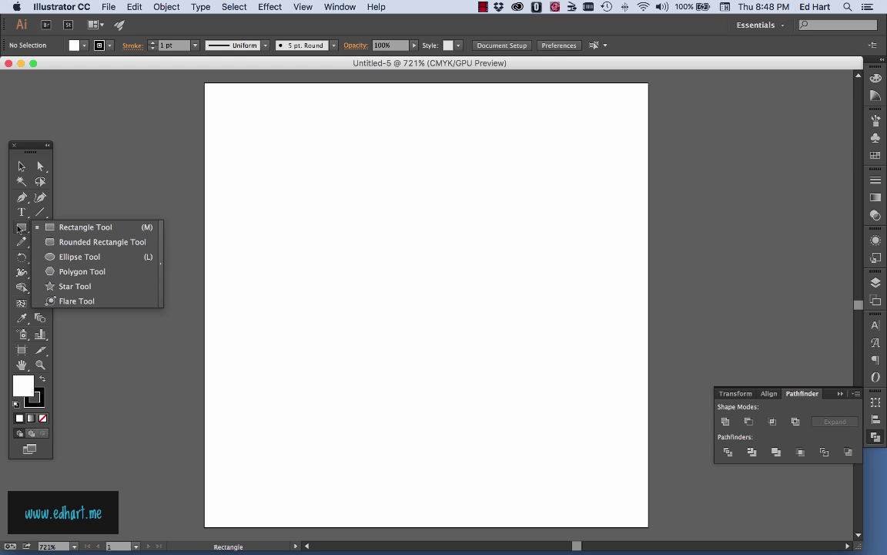
pyautogui.click(60, 257)
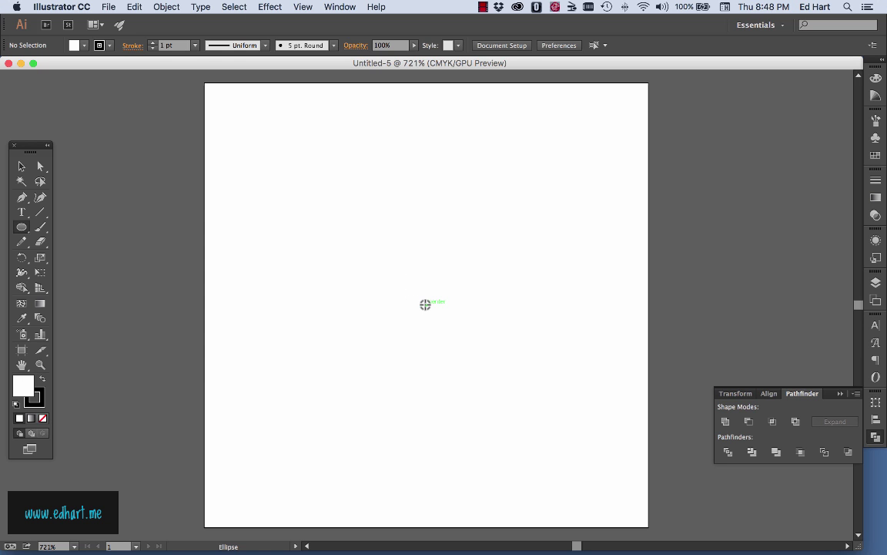
pyautogui.moveTo(425, 304); pyautogui.dragTo(599, 398)
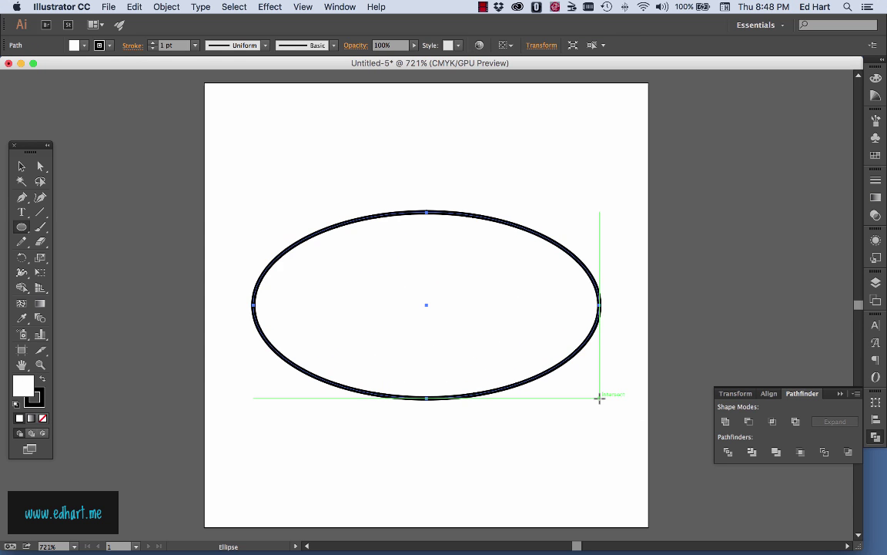
pyautogui.click(599, 398)
pyautogui.click(38, 145)
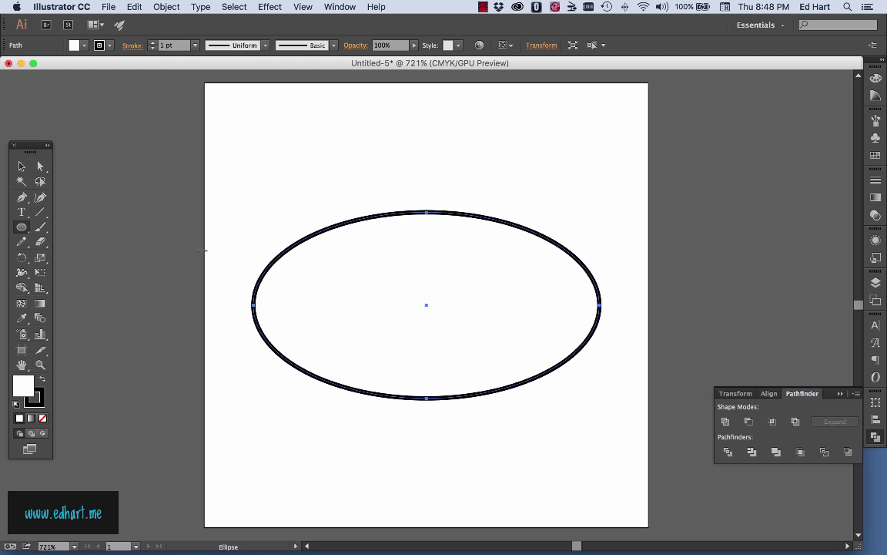
pyautogui.click(21, 197)
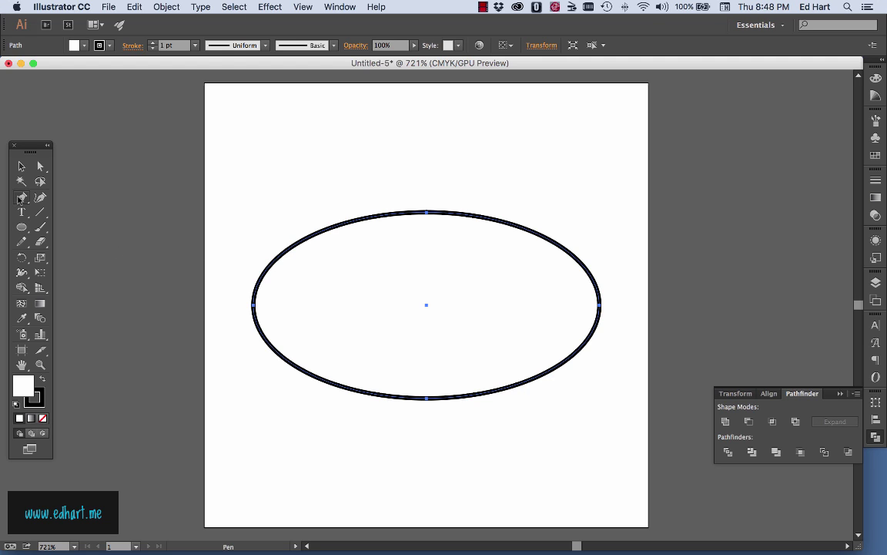
# Draw a narrow closed triangle poking out below the oval's lower-right edge.
pyautogui.click(554, 415)
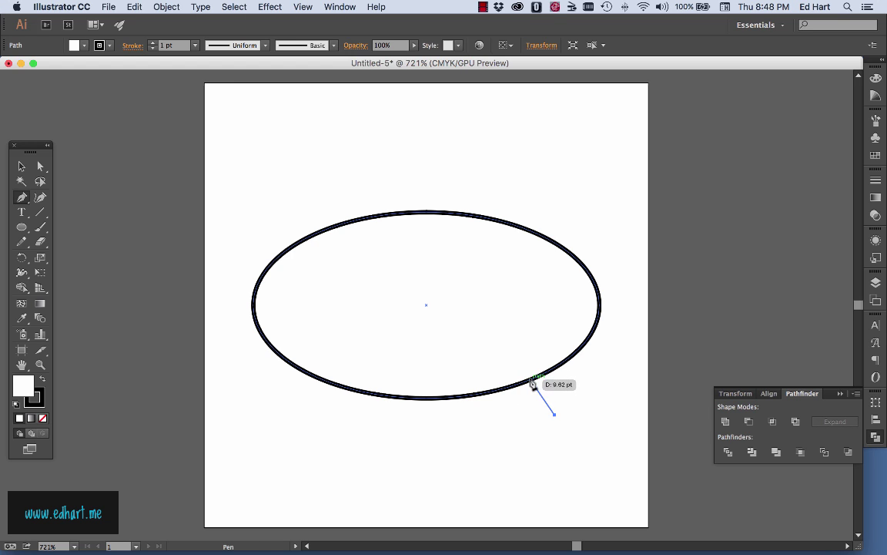
pyautogui.click(531, 382)
pyautogui.moveTo(531, 383); pyautogui.dragTo(557, 365)
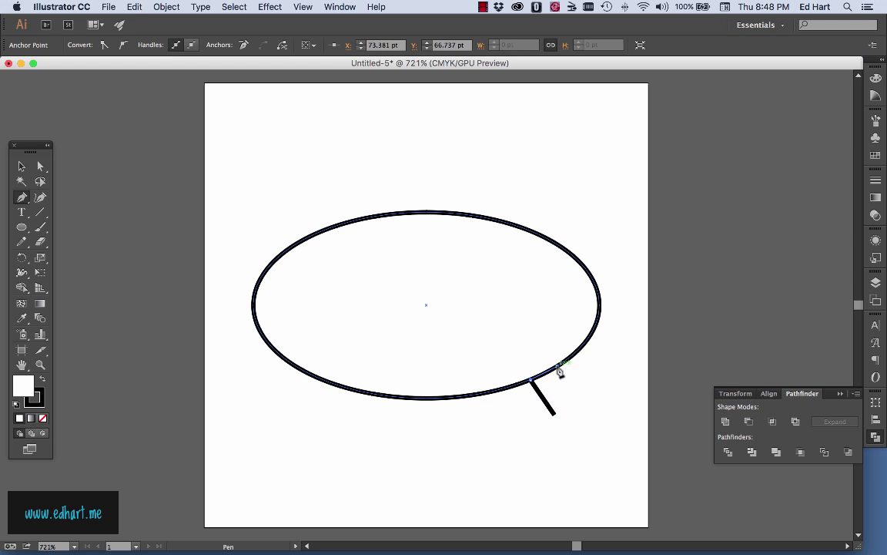
pyautogui.click(556, 416)
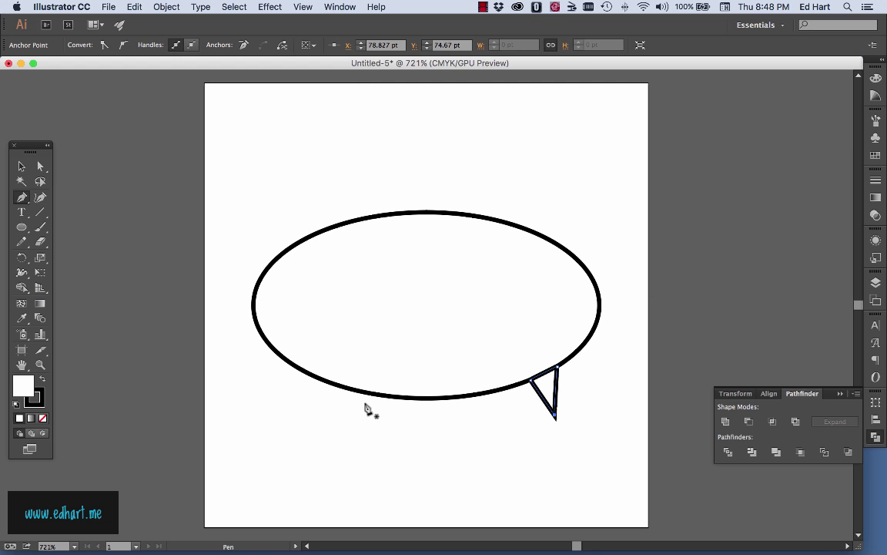
# With the Selection tool, select the oval rather than the triangular pointer.
pyautogui.click(21, 165)
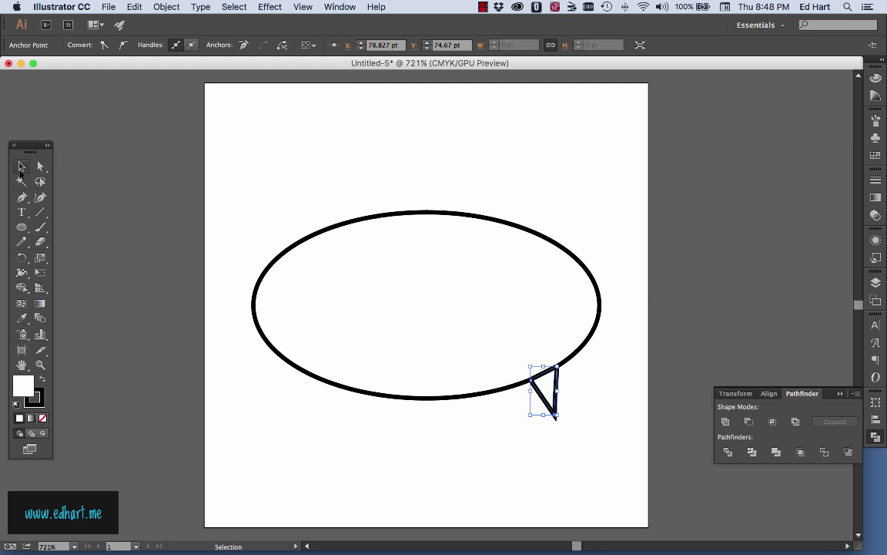
pyautogui.click(312, 472)
pyautogui.click(397, 398)
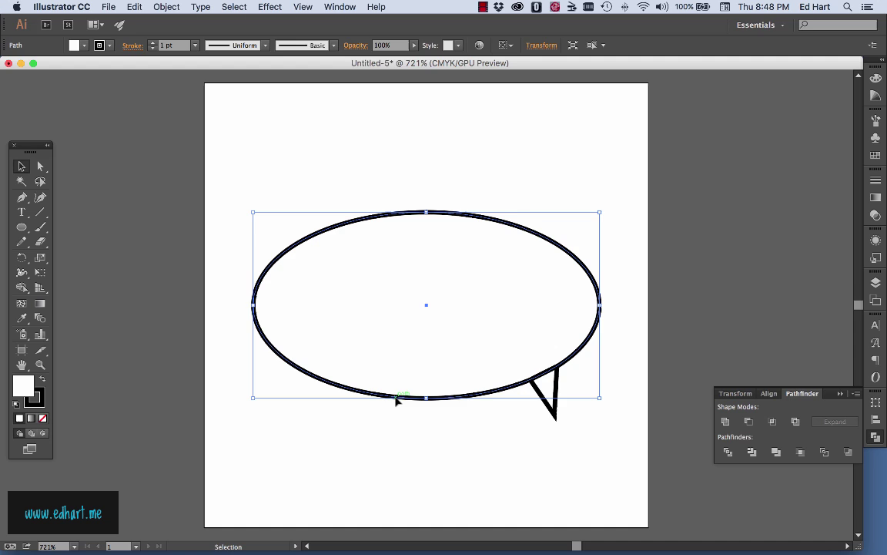
pyautogui.click(554, 413)
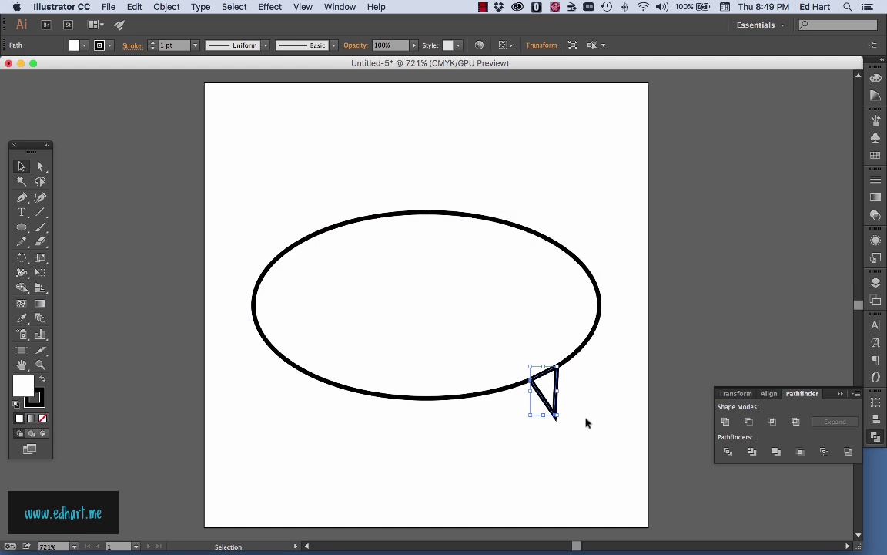
pyautogui.click(525, 348)
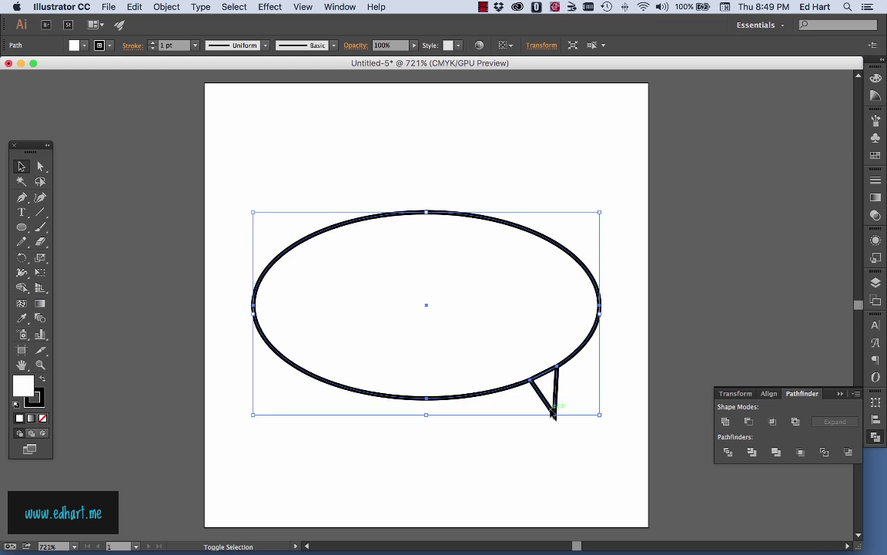
# Select the oval and pointer together, Unite them with Pathfinder, then deselect.
pyautogui.keyDown('shift'); pyautogui.click(552, 408); pyautogui.keyUp('shift')
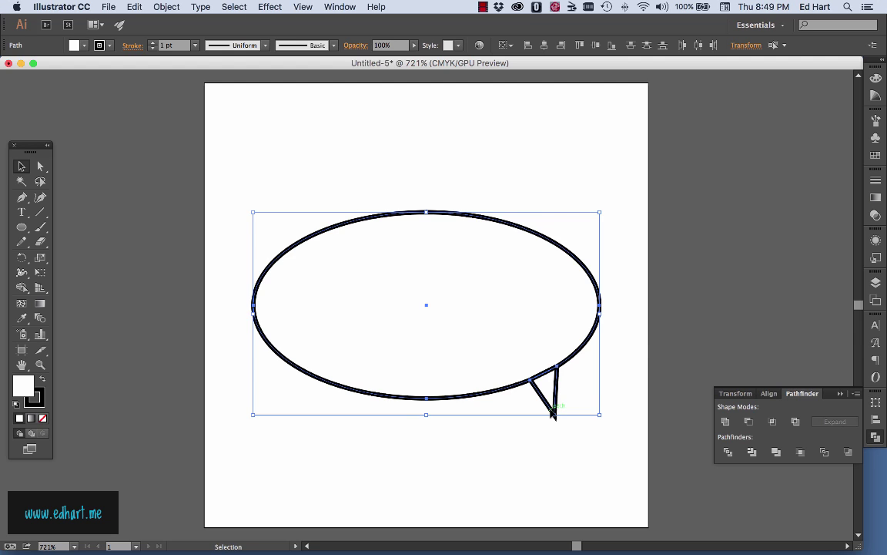
pyautogui.click(878, 437)
pyautogui.click(879, 436)
pyautogui.click(337, 8)
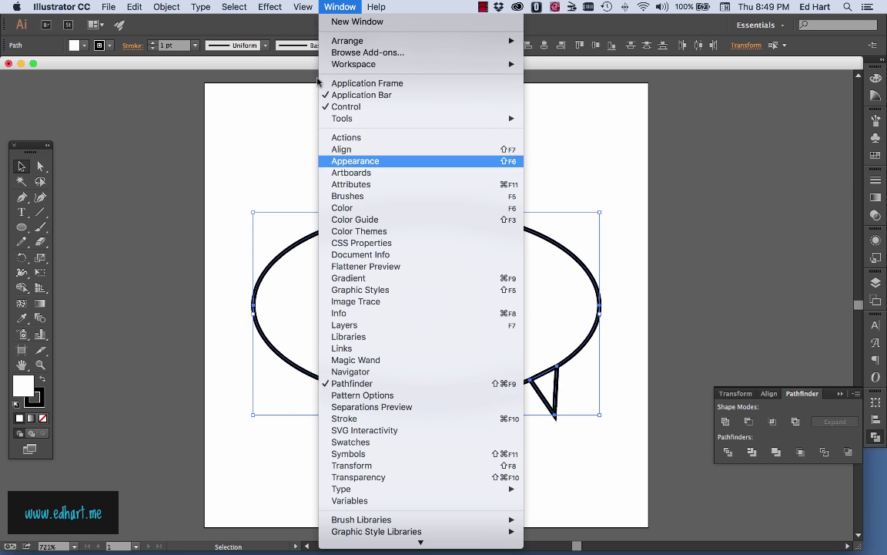
pyautogui.press('Escape')
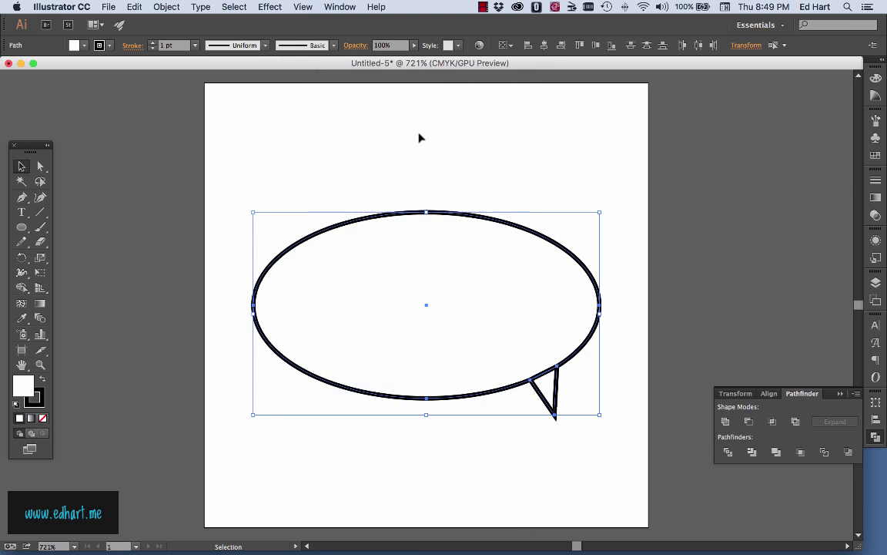
pyautogui.click(725, 422)
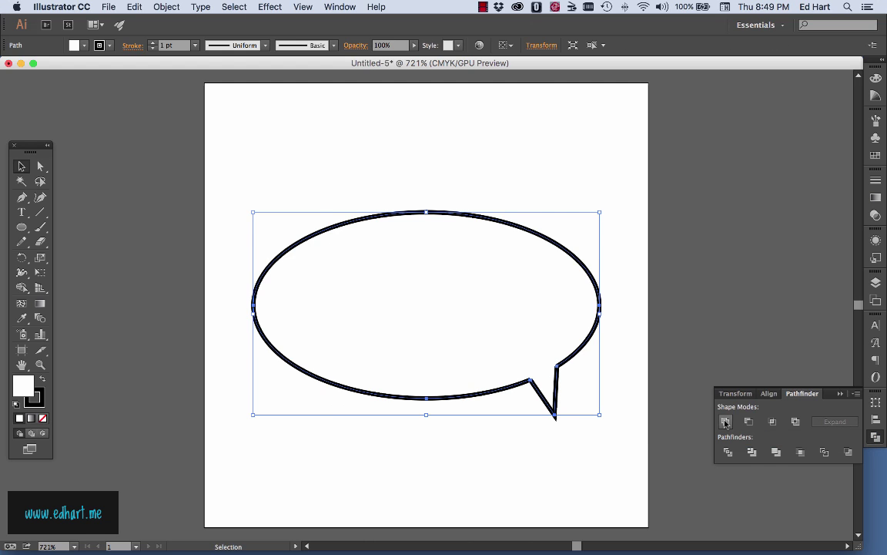
pyautogui.click(544, 455)
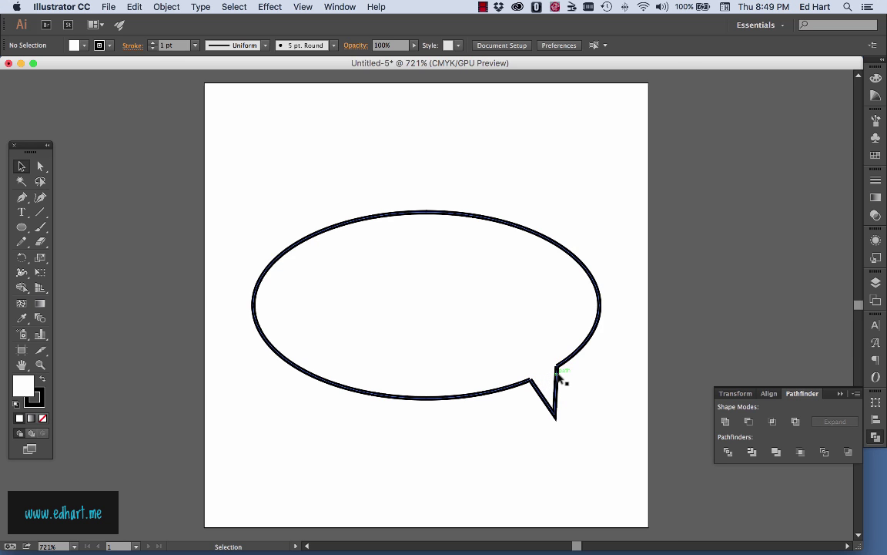
# Zoom to 1200% on the speech bubble and select its outline.
pyautogui.press('super+equal')
pyautogui.press('super+equal')
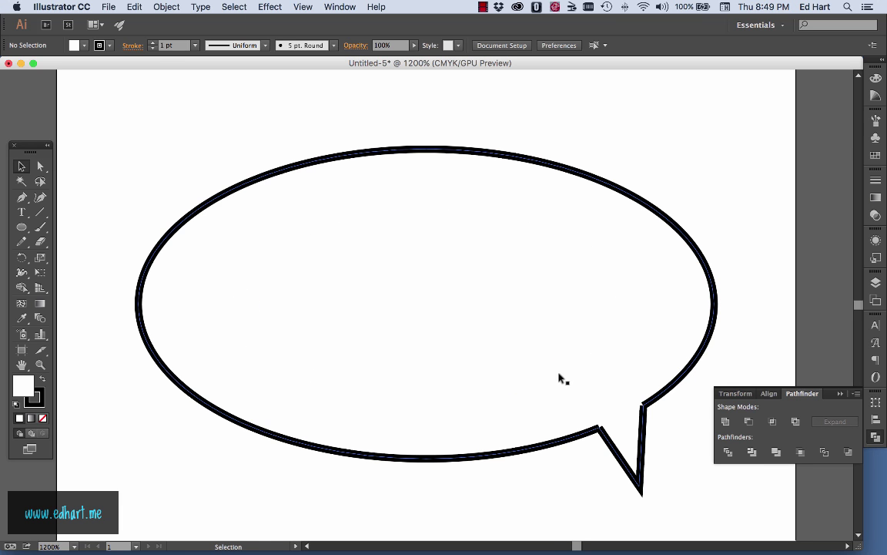
pyautogui.hscroll(3, 559, 377)
pyautogui.scroll(-5, 559, 377)
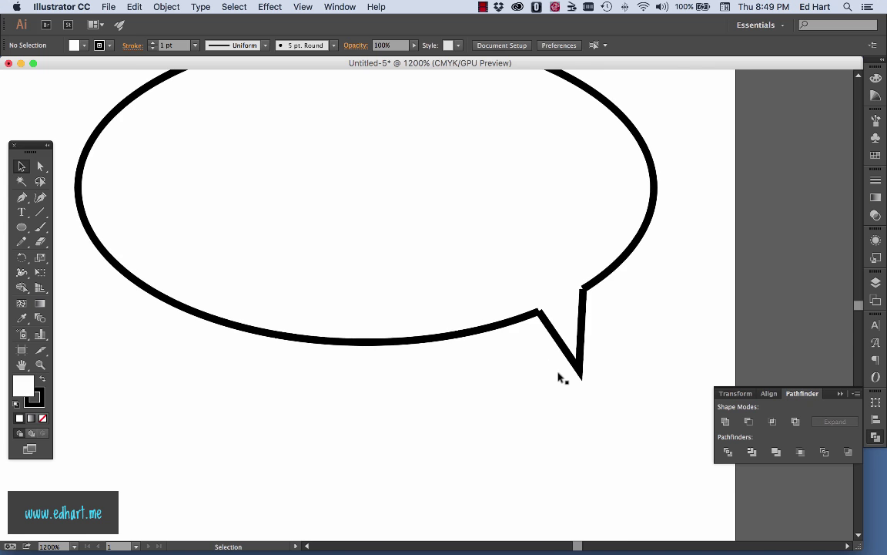
pyautogui.hscroll(3, 559, 377)
pyautogui.scroll(3, 559, 377)
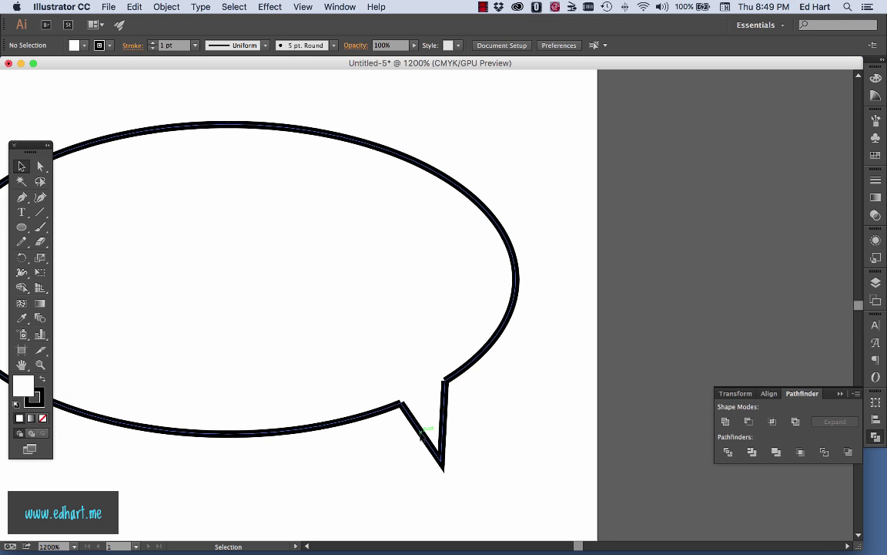
pyautogui.click(421, 431)
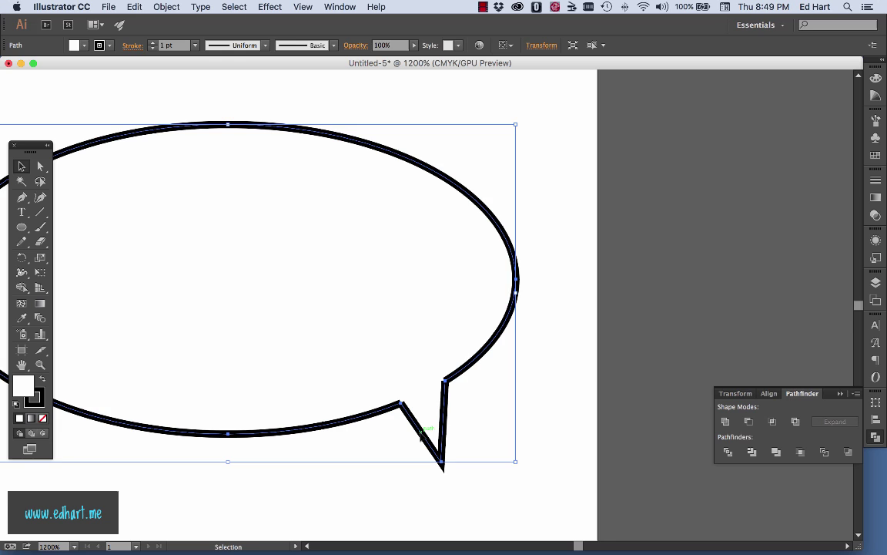
# Set the outline's corners to Round Join in the Stroke panel and zoom to 2400% on the tail.
pyautogui.click(878, 182)
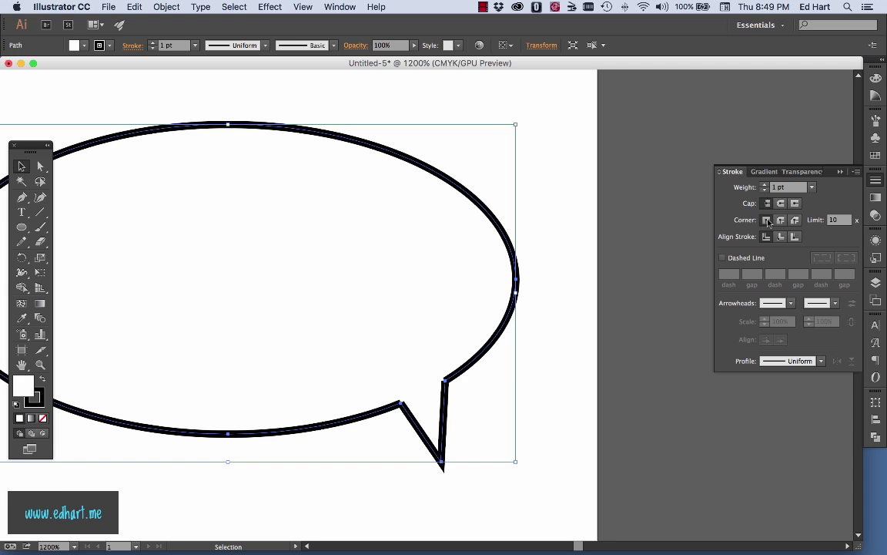
pyautogui.click(782, 221)
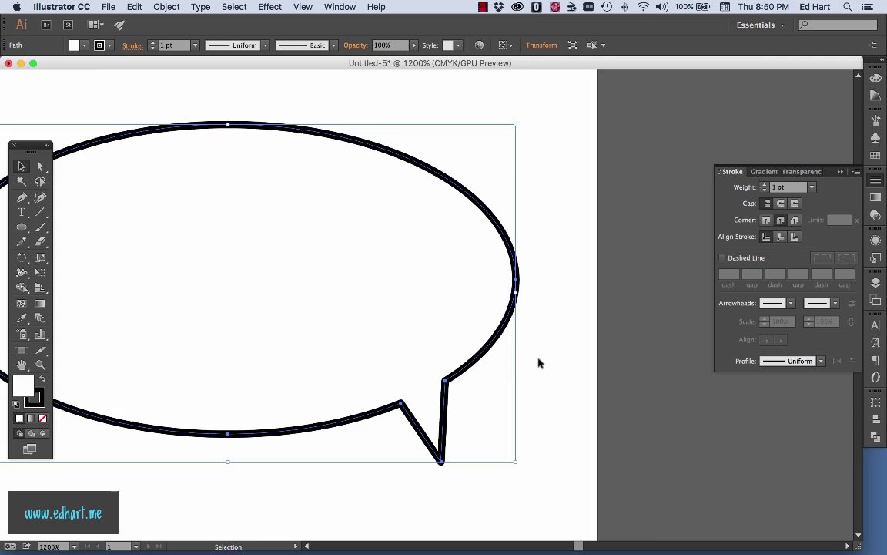
pyautogui.press('super+equal')
pyautogui.press('super+equal')
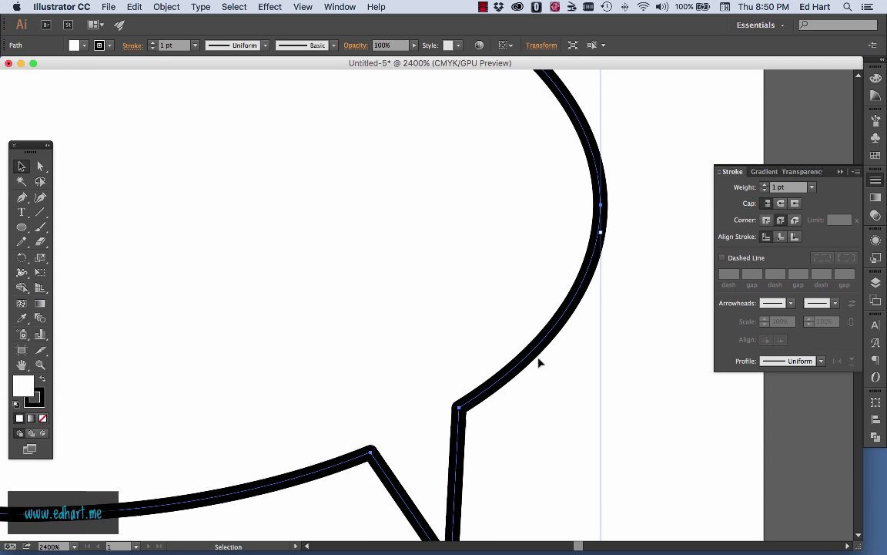
pyautogui.scroll(-4, 539, 362)
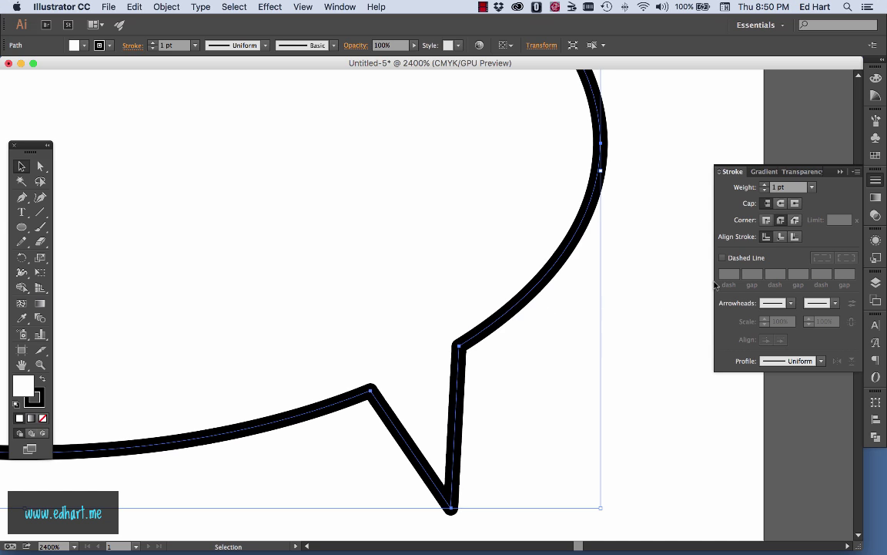
# Align the stroke to the outside and switch the corners to Miter Join.
pyautogui.click(797, 240)
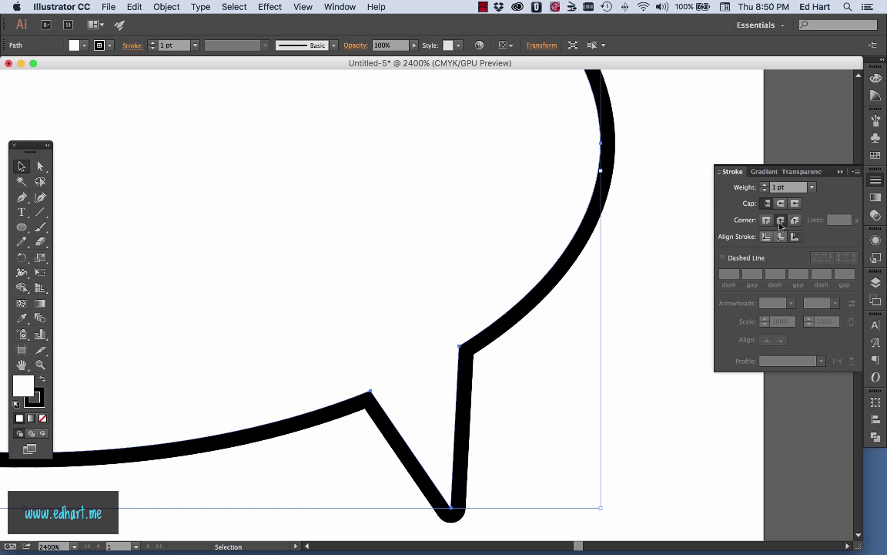
pyautogui.click(767, 222)
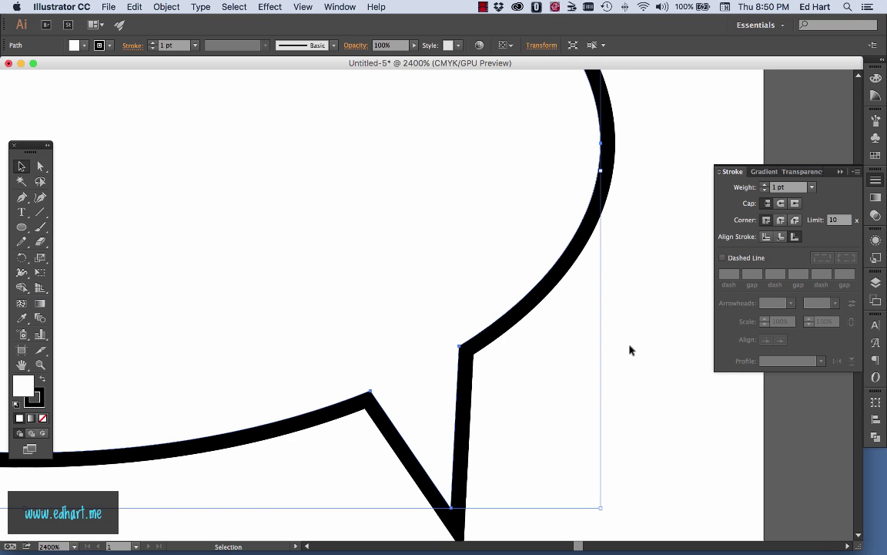
pyautogui.scroll(-5, 630, 350)
pyautogui.scroll(-2, 630, 350)
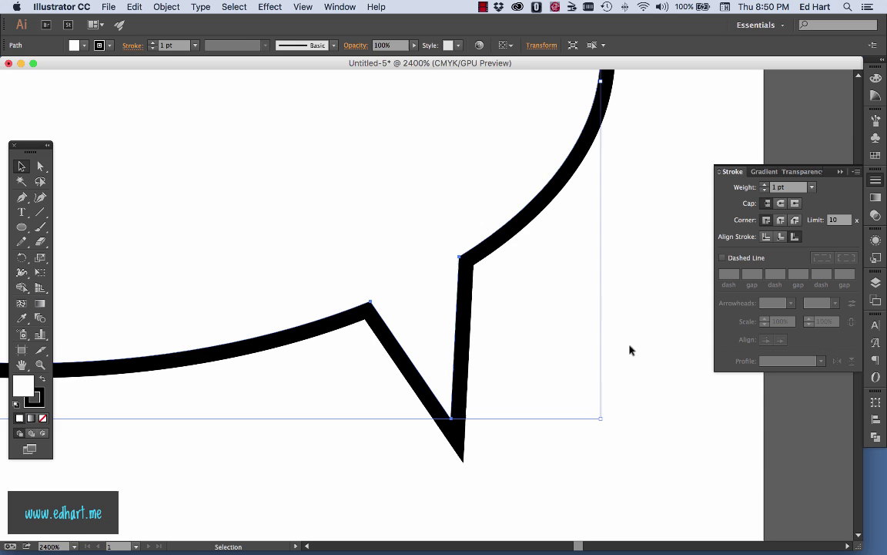
# Zoom back out and deselect the speech bubble to check its pointed tail.
pyautogui.press('super+minus')
pyautogui.press('super+minus')
pyautogui.press('super+minus')
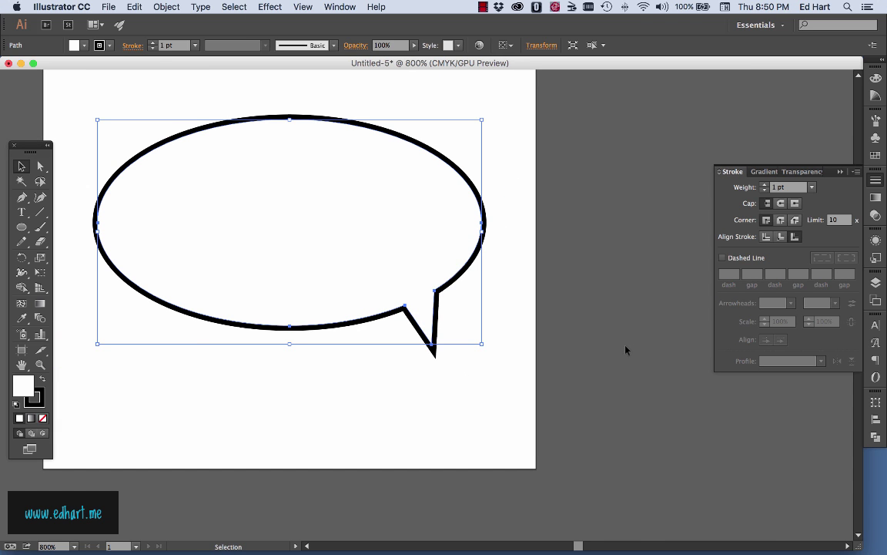
pyautogui.hscroll(-10, 619, 349)
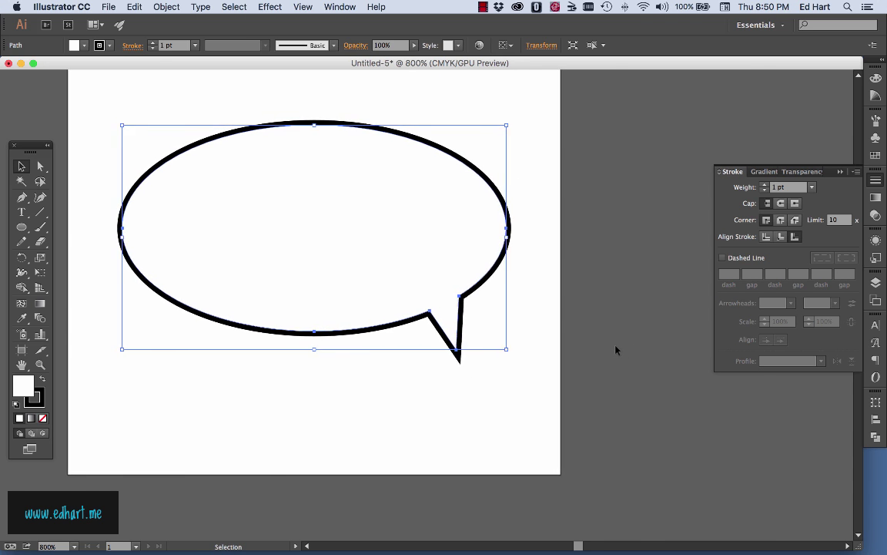
pyautogui.hscroll(10, 615, 351)
pyautogui.hscroll(-3, 614, 351)
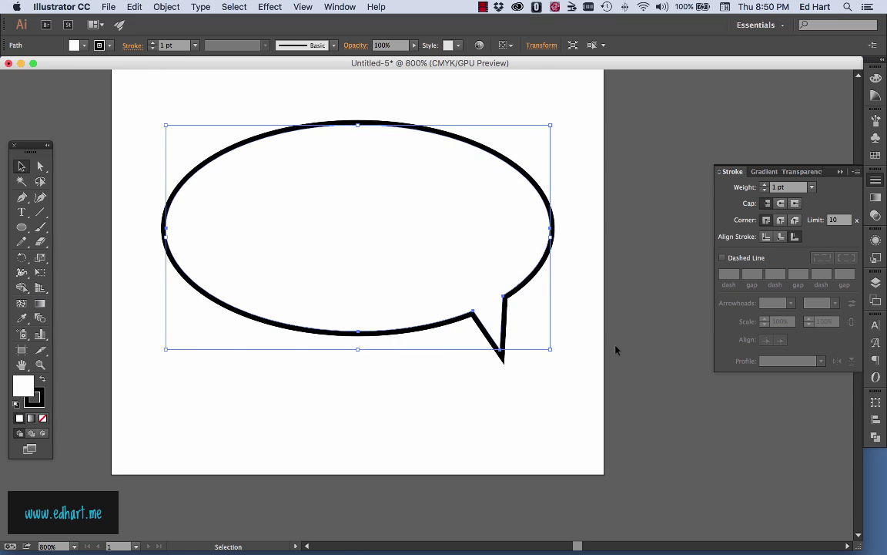
pyautogui.click(599, 362)
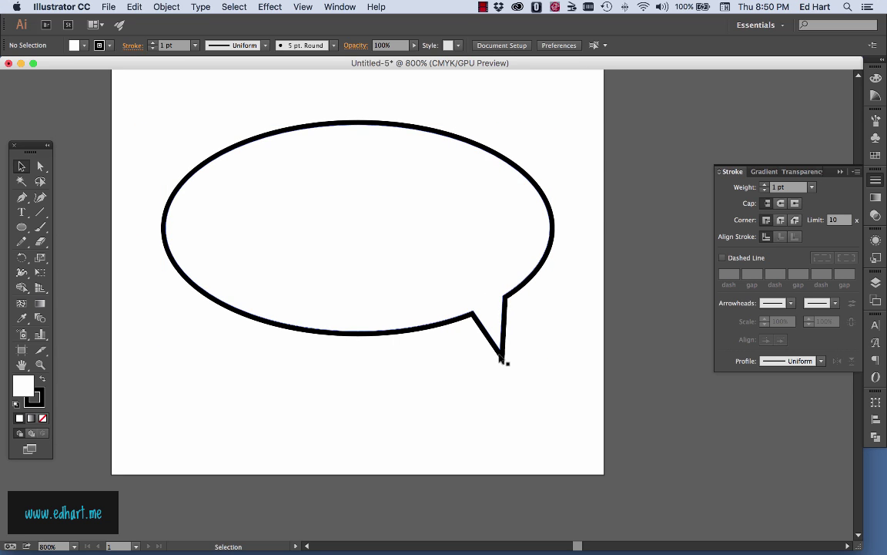
pyautogui.click(501, 353)
pyautogui.click(525, 377)
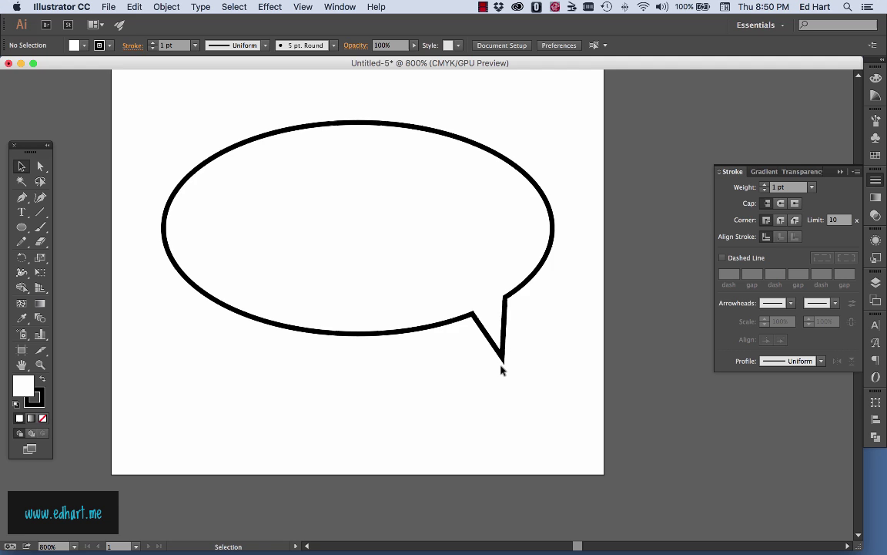
# With Direct Selection, drag the tail-tip anchor up and right to shorten the tail.
pyautogui.click(40, 167)
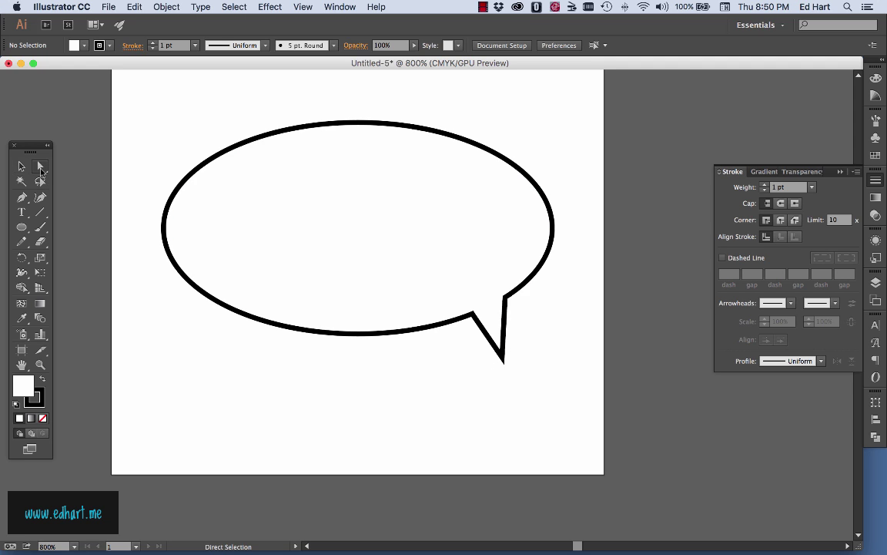
pyautogui.click(501, 353)
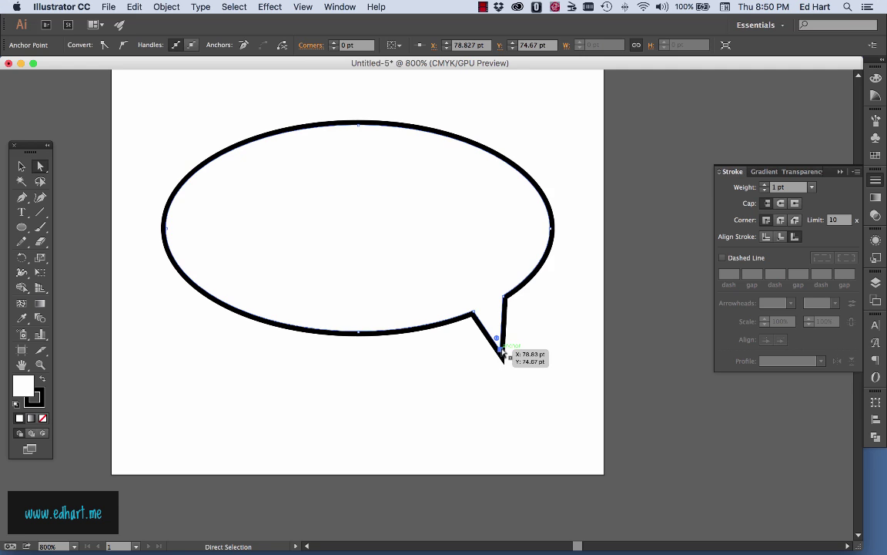
pyautogui.moveTo(502, 354); pyautogui.dragTo(512, 332)
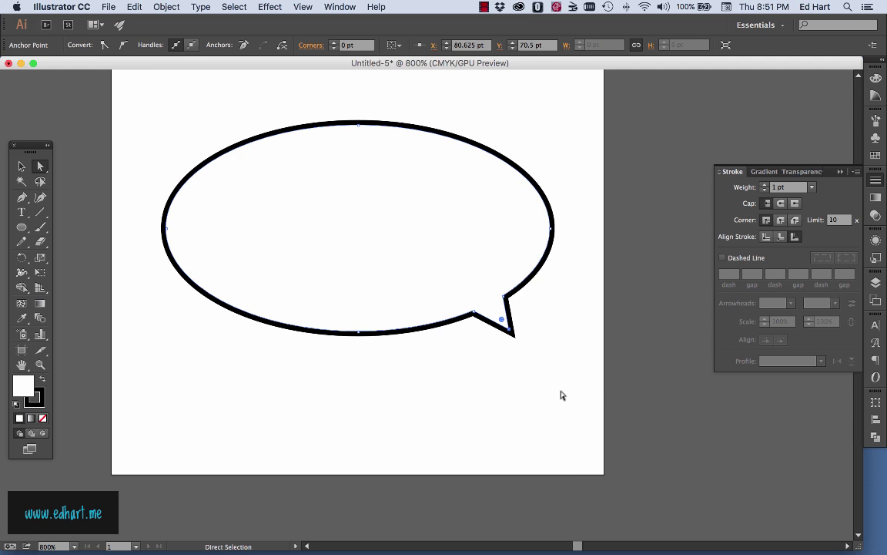
pyautogui.scroll(2, 633, 372)
pyautogui.scroll(3, 637, 375)
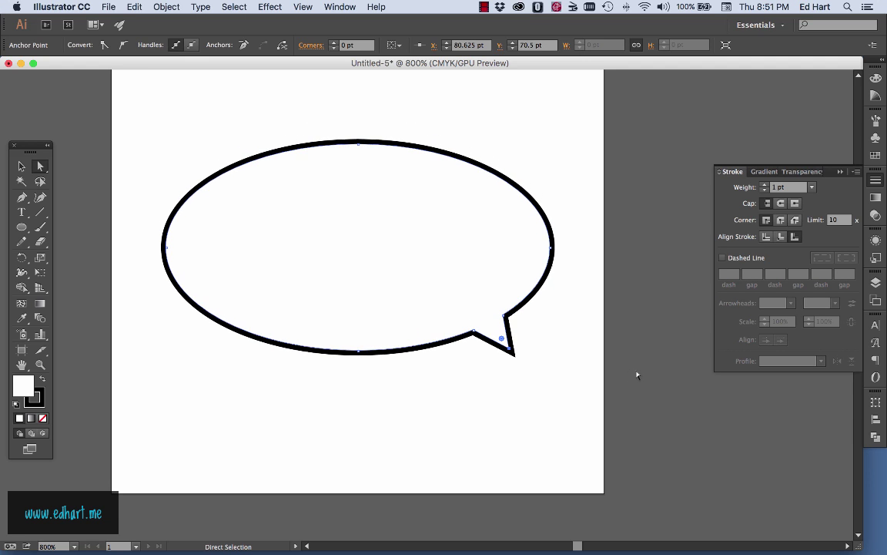
pyautogui.hscroll(-5, 637, 375)
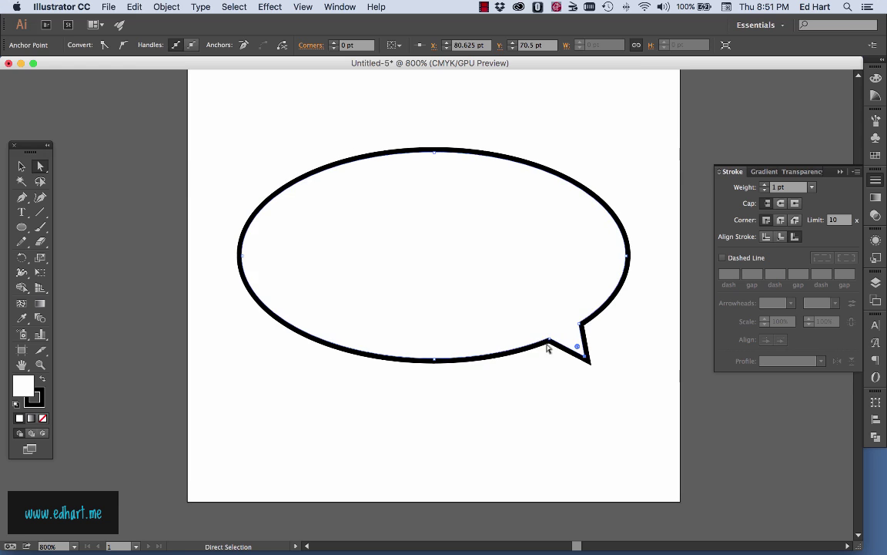
pyautogui.scroll(2, 543, 345)
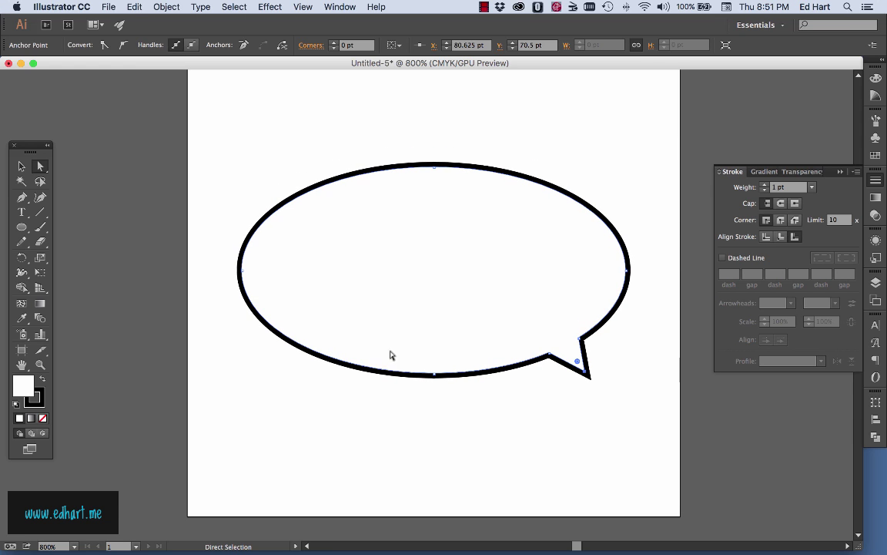
pyautogui.click(21, 164)
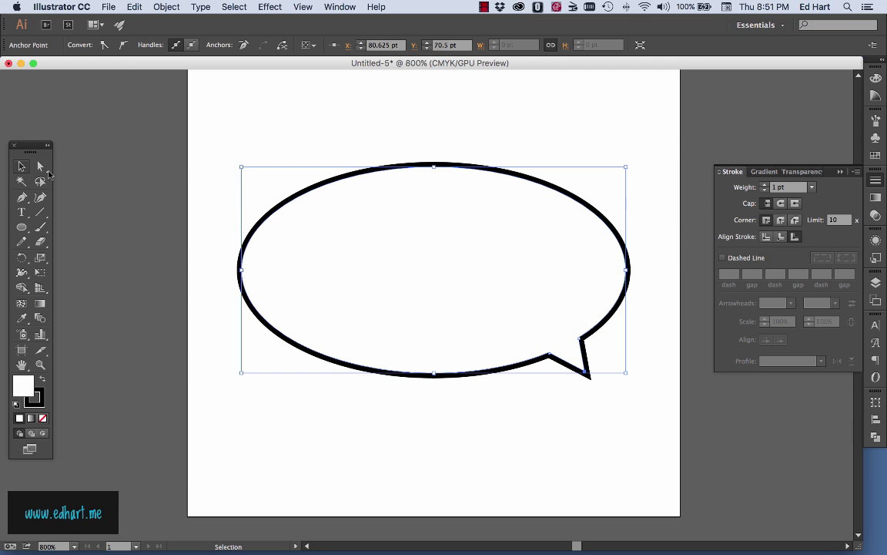
pyautogui.click(291, 204)
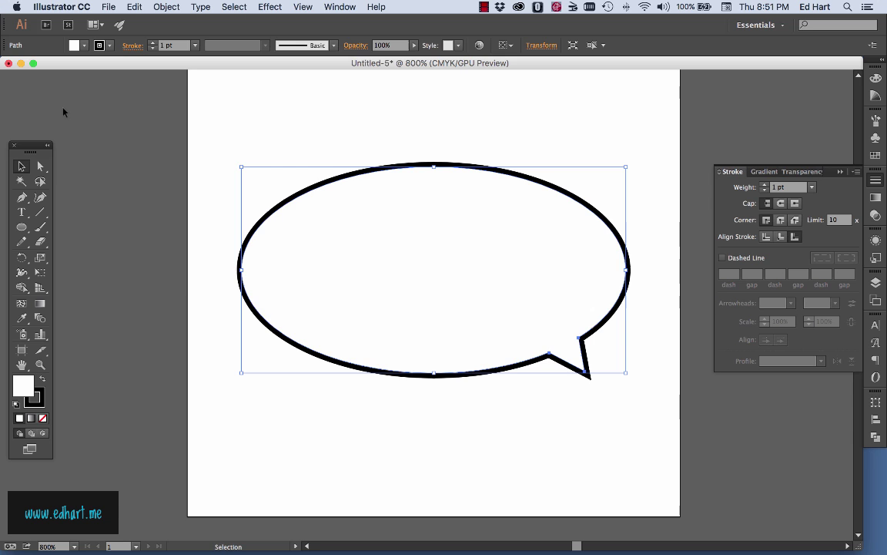
# Create a new 100 x 100 pt document and draw a large wide oval across its middle.
pyautogui.click(110, 7)
pyautogui.click(120, 22)
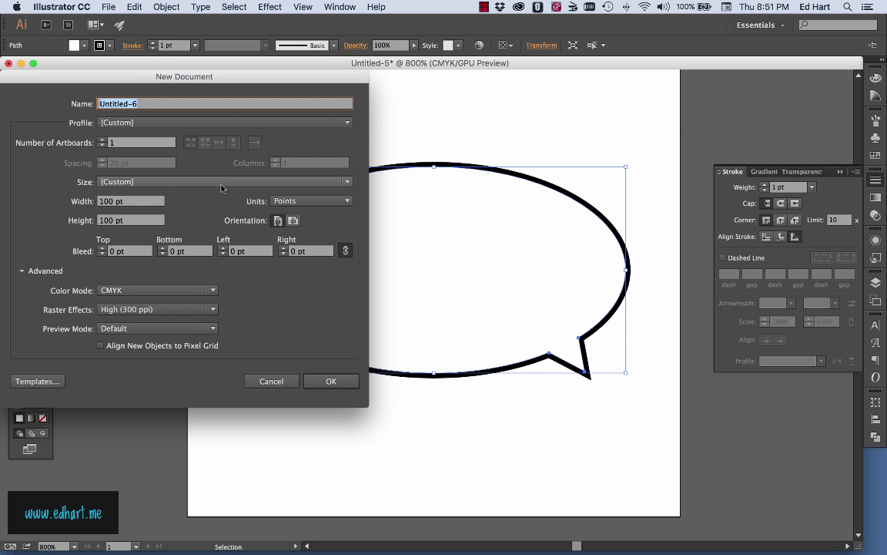
pyautogui.click(331, 382)
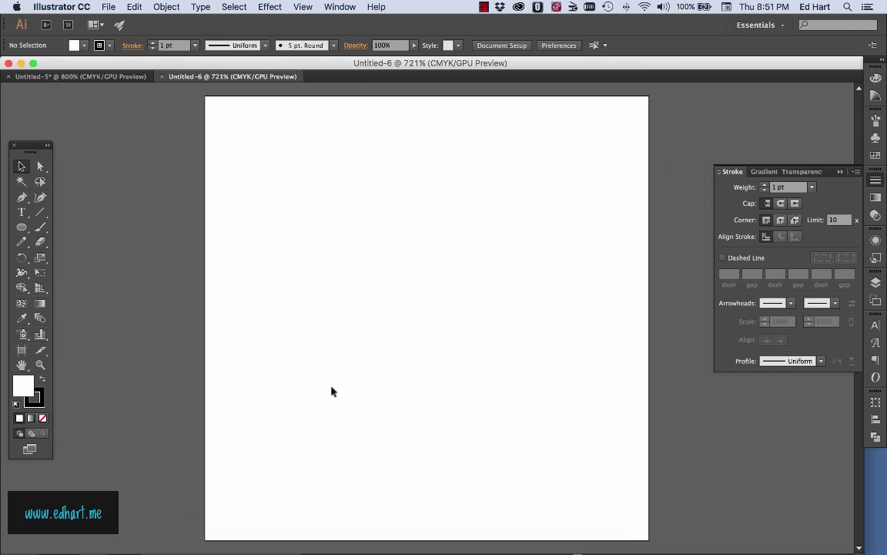
pyautogui.press('l')
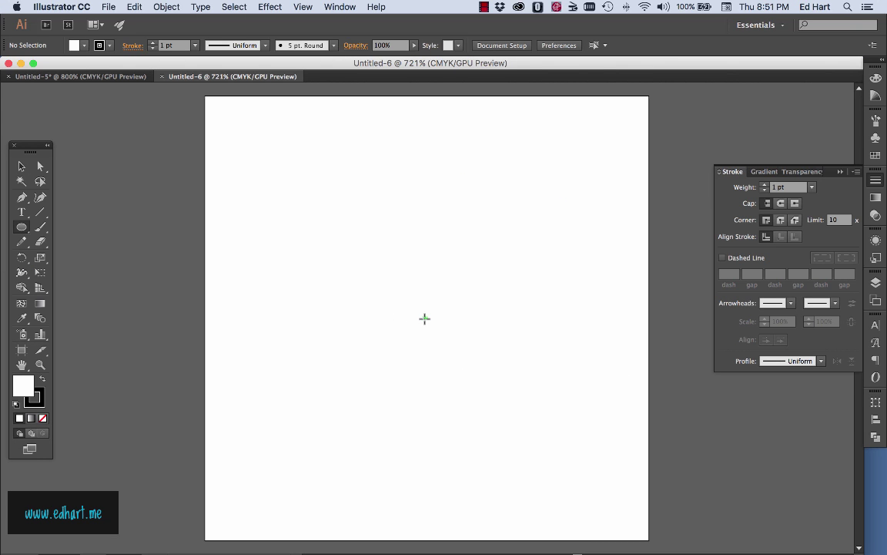
pyautogui.moveTo(427, 317); pyautogui.dragTo(620, 430)
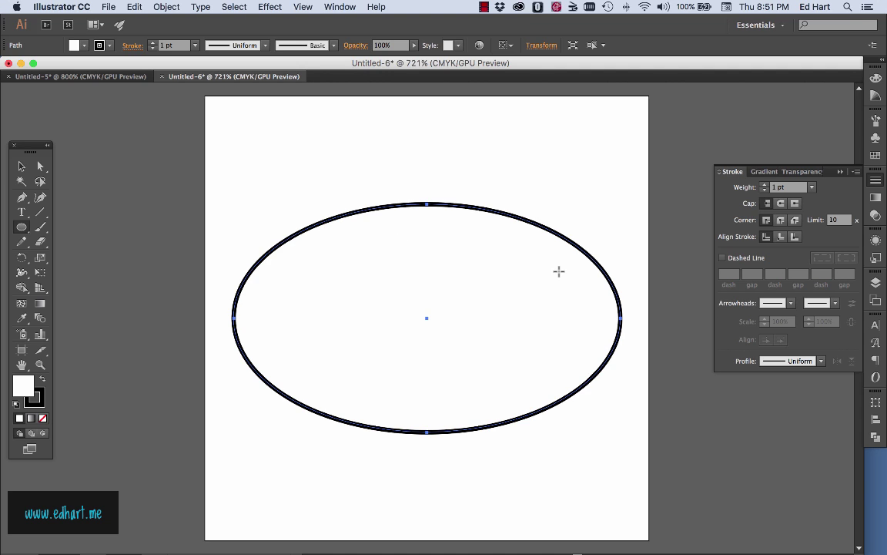
# Add seven anchor points with the Pen tool spread around the oval's top, right and bottom.
pyautogui.click(21, 196)
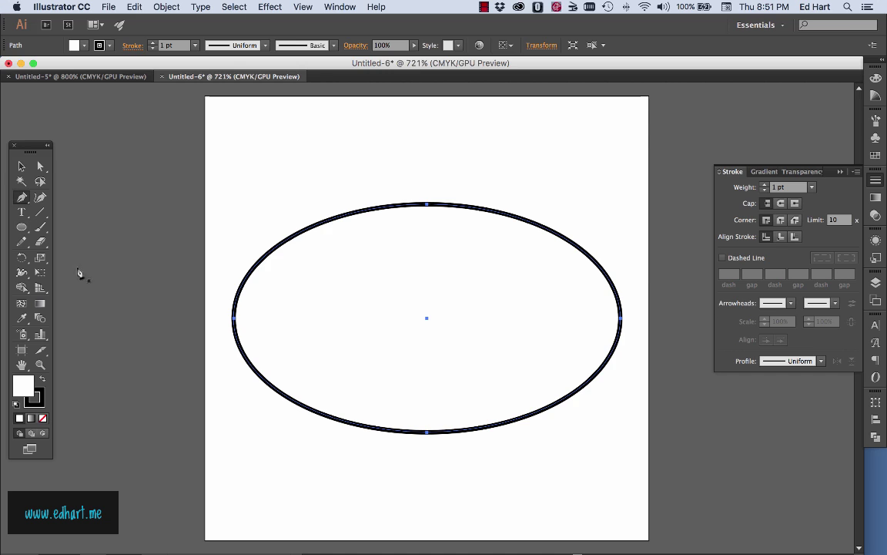
pyautogui.click(267, 258)
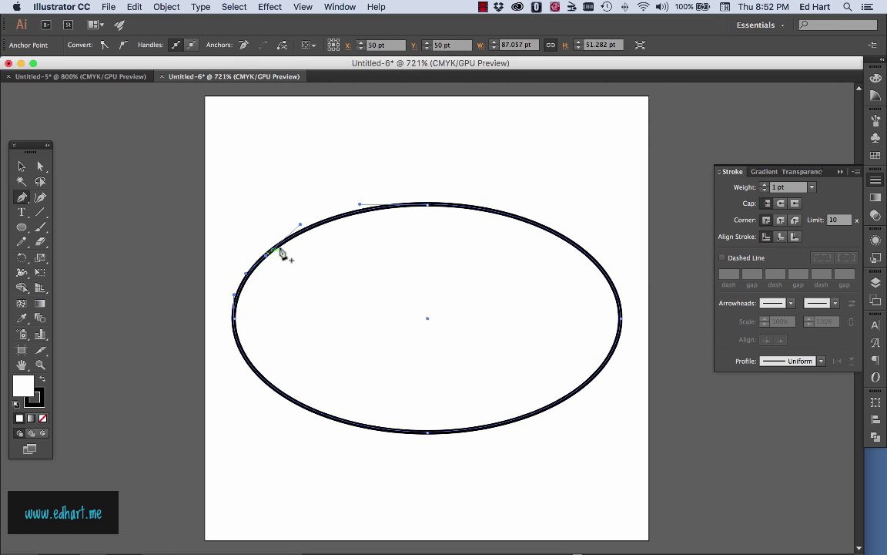
pyautogui.click(337, 218)
pyautogui.click(556, 233)
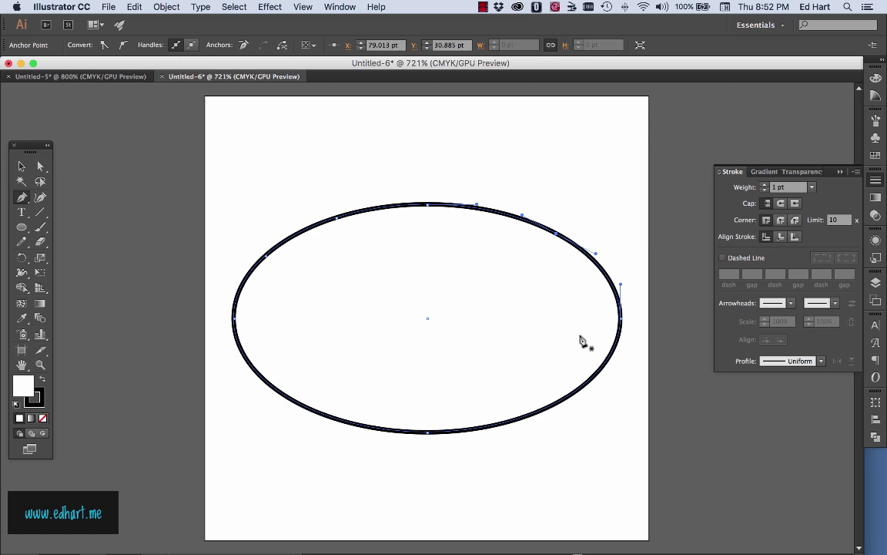
pyautogui.click(598, 372)
pyautogui.click(517, 420)
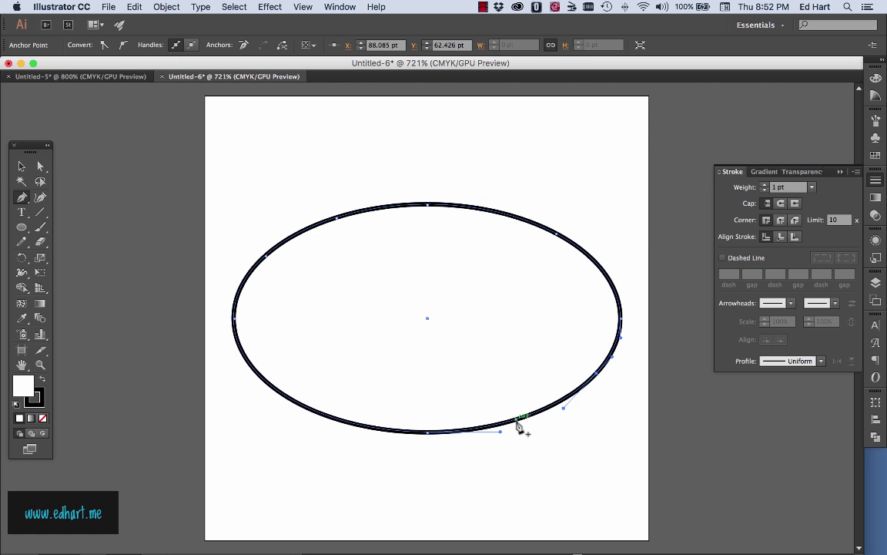
pyautogui.click(318, 414)
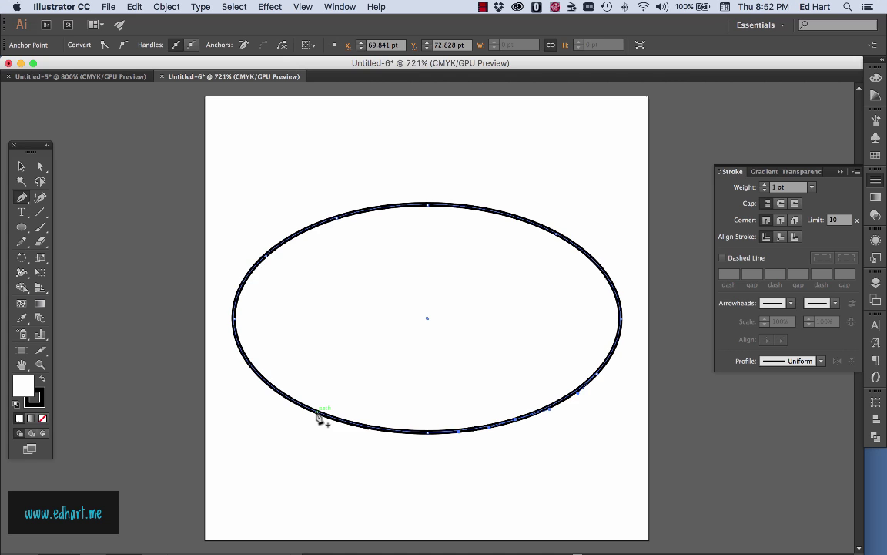
pyautogui.click(299, 404)
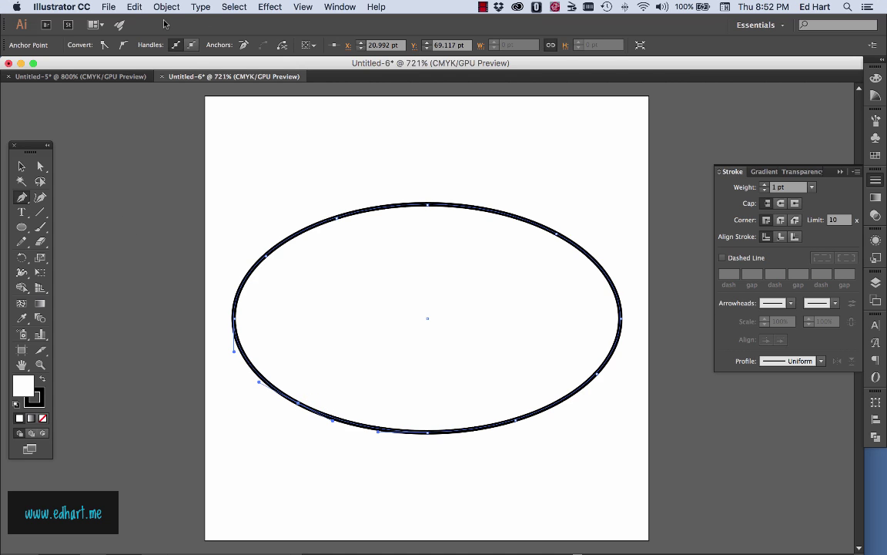
pyautogui.click(270, 8)
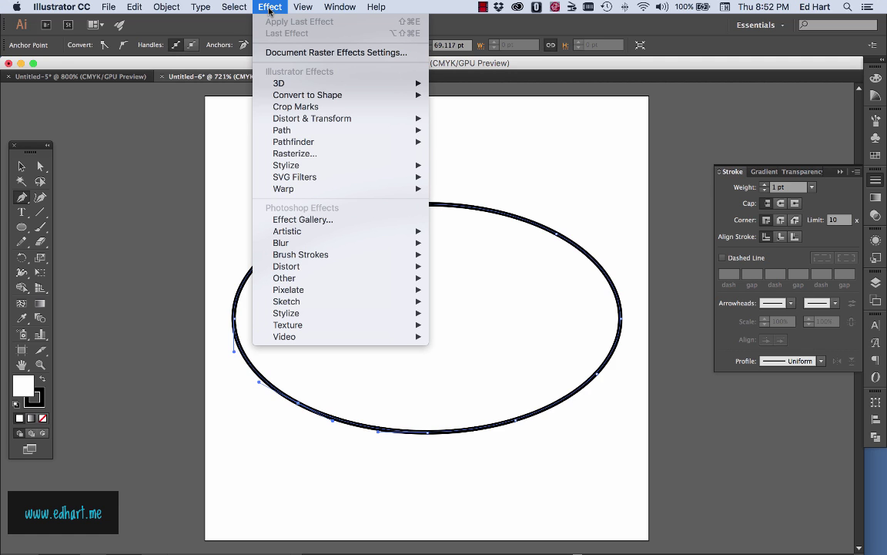
# Apply a 7% Pucker & Bloat effect to the oval, with preview on, for a puffy cloud.
pyautogui.moveTo(271, 117)
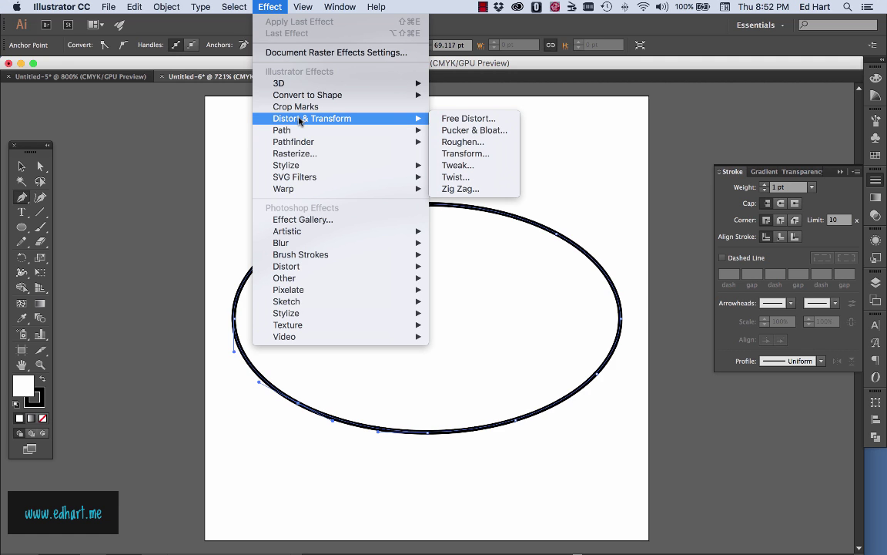
pyautogui.click(490, 132)
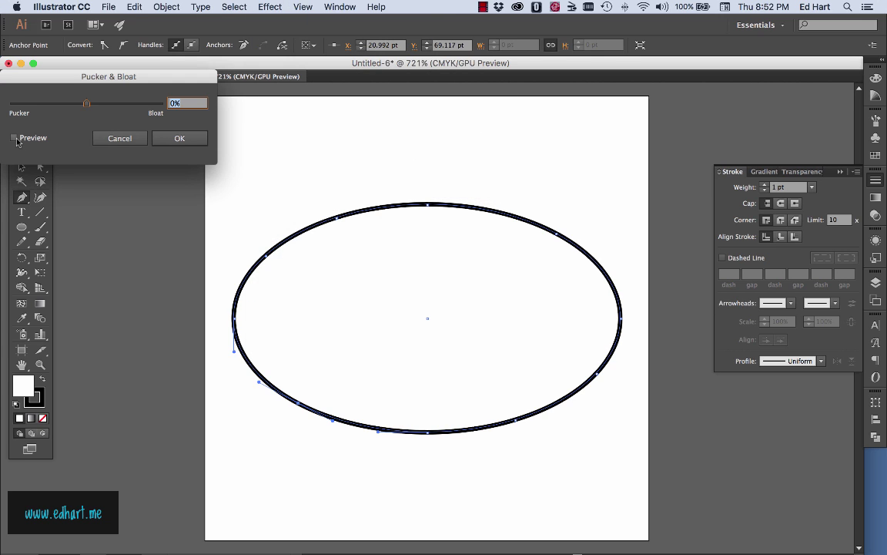
pyautogui.click(14, 138)
pyautogui.moveTo(87, 109); pyautogui.dragTo(90, 109)
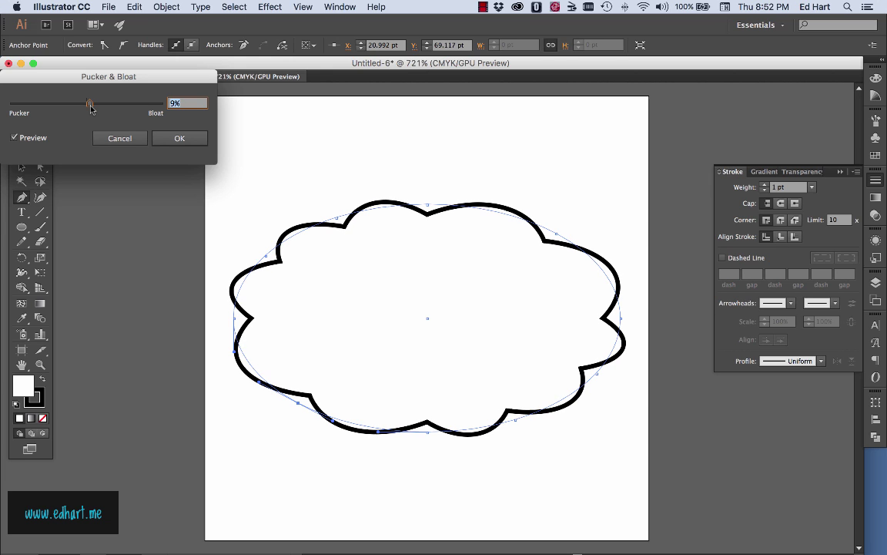
pyautogui.moveTo(90, 109); pyautogui.dragTo(89, 109)
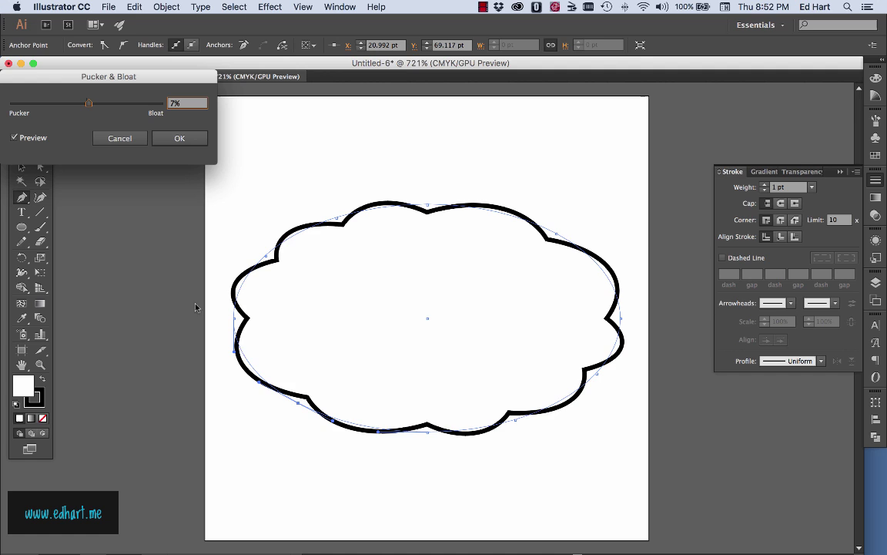
pyautogui.click(187, 146)
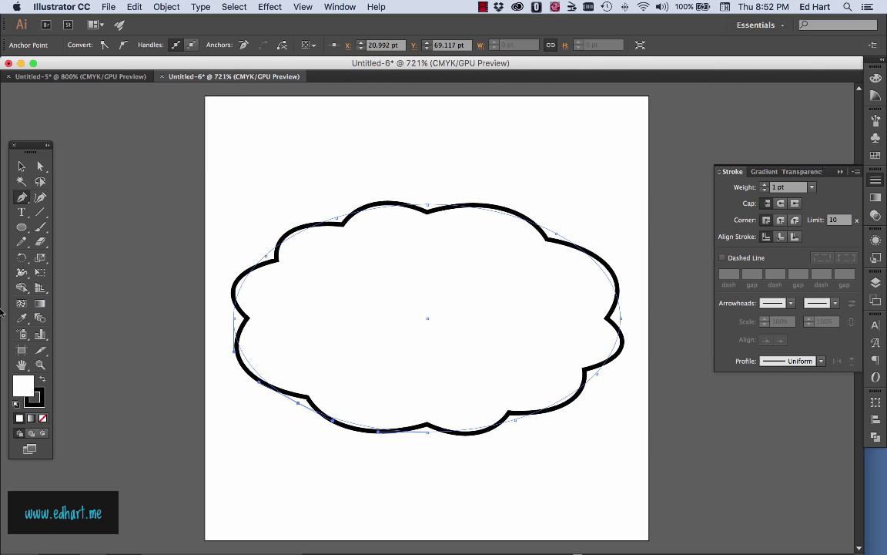
pyautogui.press('l')
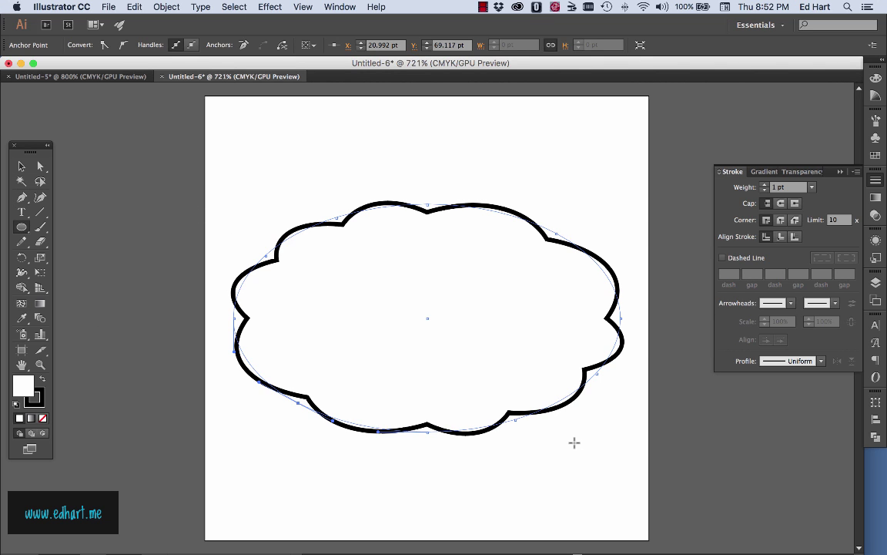
pyautogui.moveTo(576, 425)
pyautogui.mouseDown()
pyautogui.moveTo(593, 423)
pyautogui.moveTo(602, 444)
pyautogui.mouseUp()
pyautogui.moveTo(526, 483); pyautogui.dragTo(547, 501)
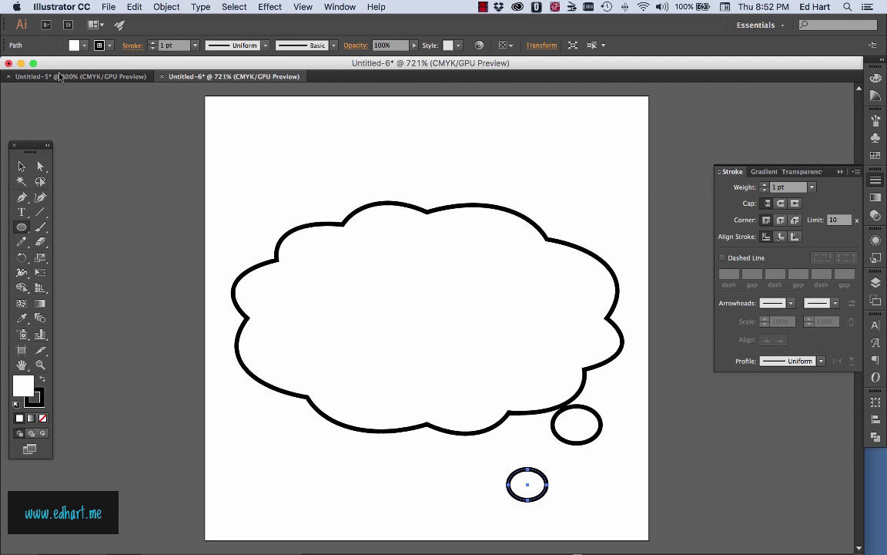
pyautogui.click(27, 165)
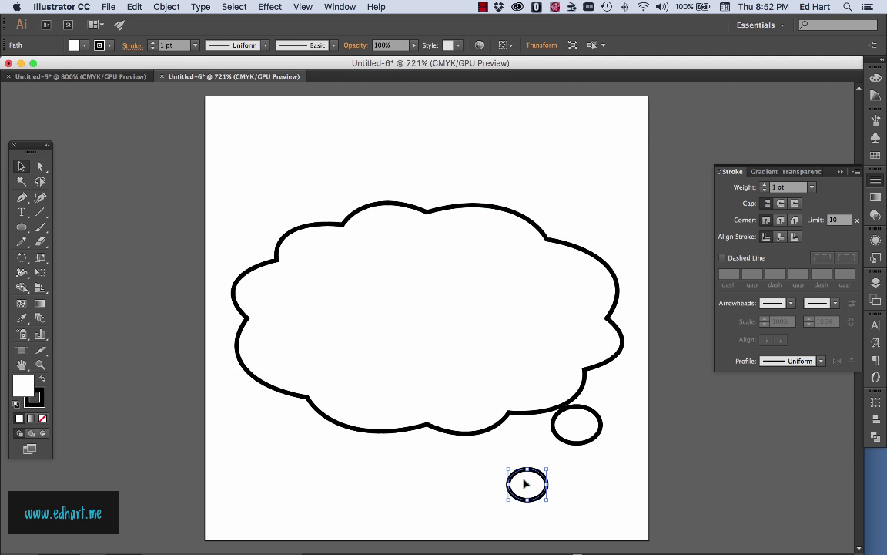
pyautogui.moveTo(524, 486); pyautogui.dragTo(578, 475)
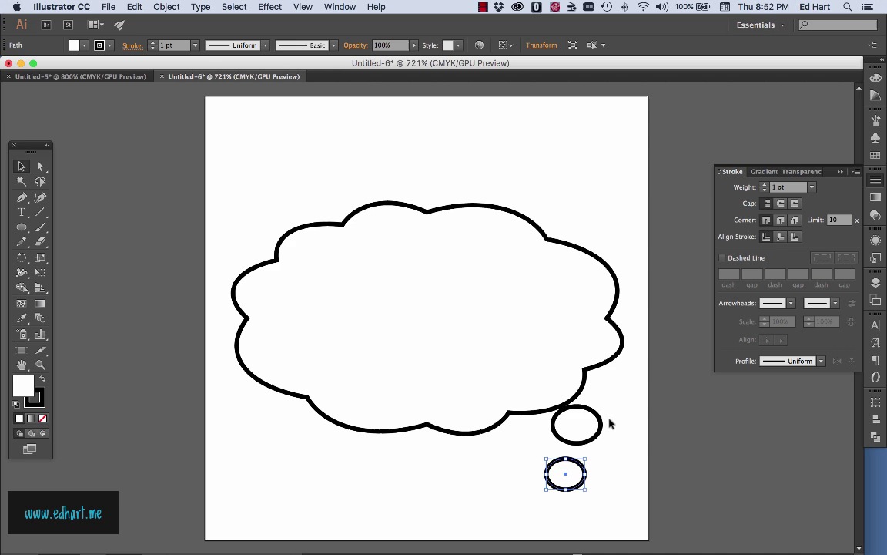
pyautogui.moveTo(585, 426); pyautogui.dragTo(593, 429)
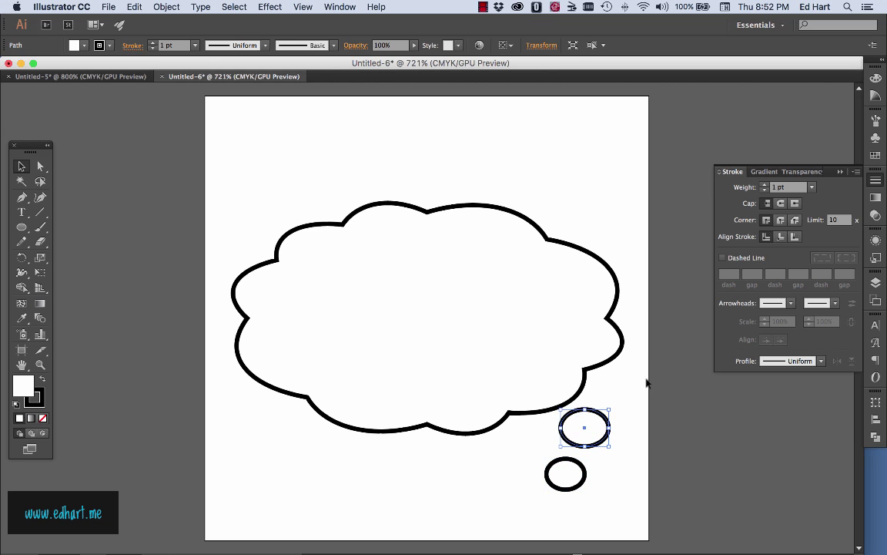
pyautogui.click(633, 369)
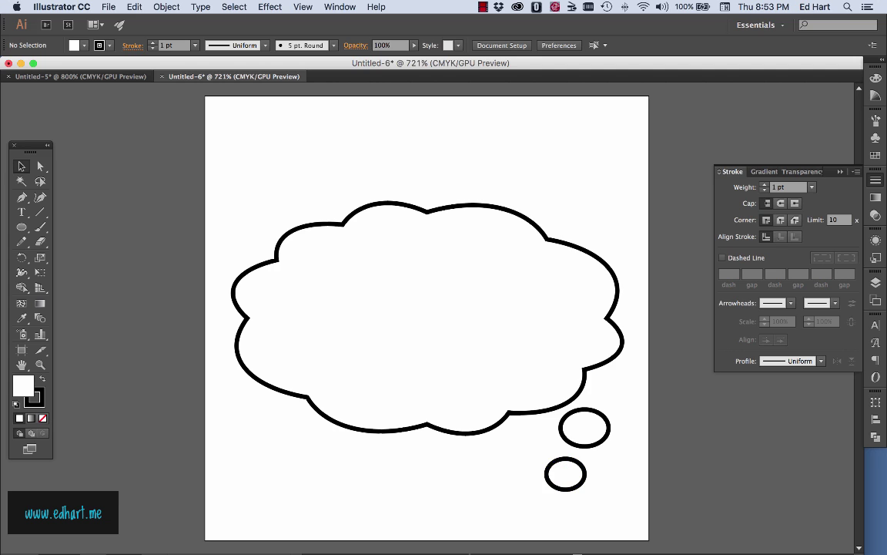
pyautogui.click(550, 482)
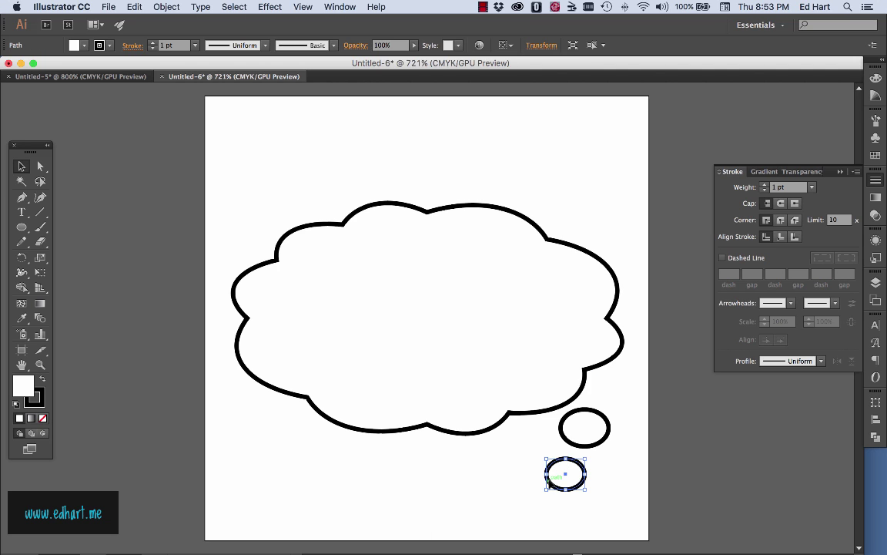
pyautogui.press('Delete')
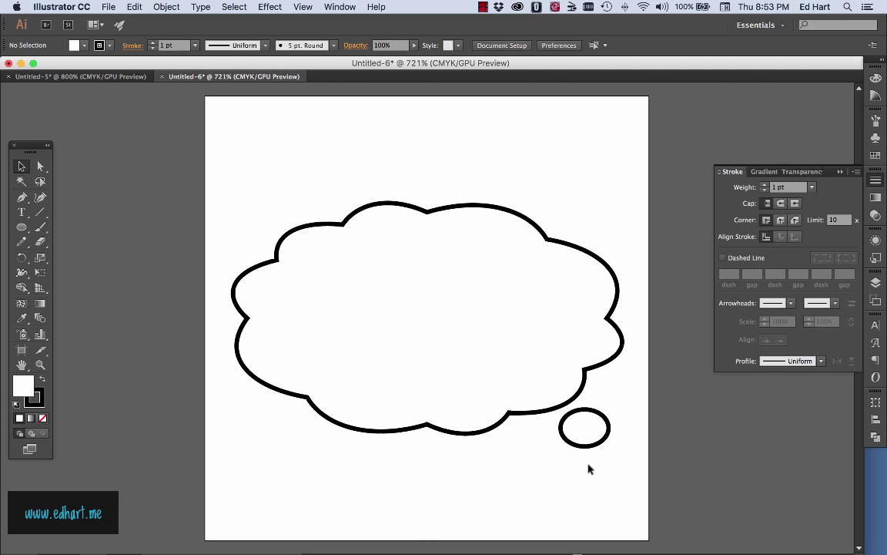
pyautogui.click(590, 447)
pyautogui.press('Delete')
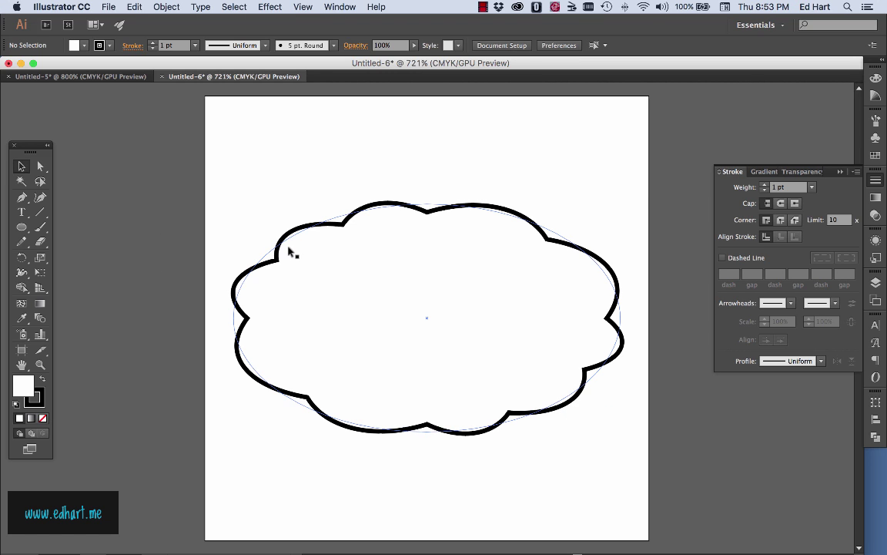
# Select the cloud and cancel adding a second Pucker & Bloat effect from the Effect menu.
pyautogui.click(264, 232)
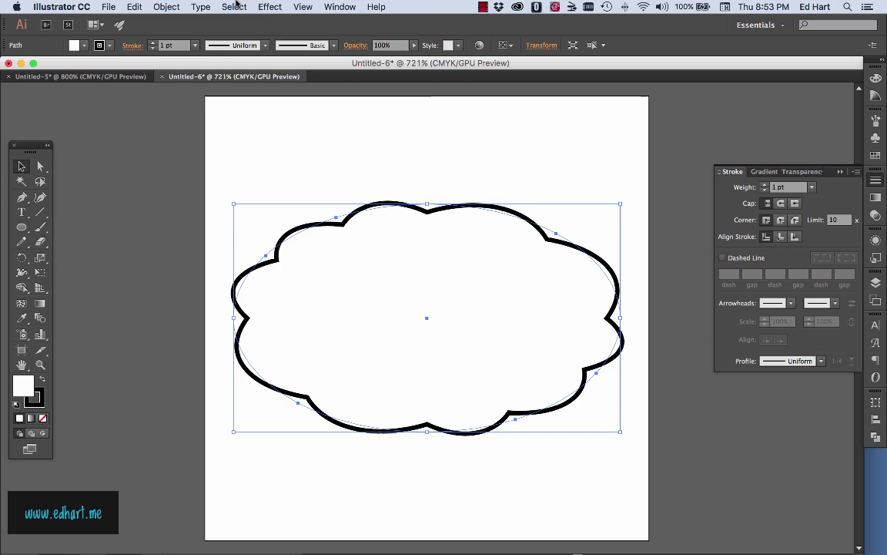
pyautogui.click(270, 7)
pyautogui.moveTo(343, 117)
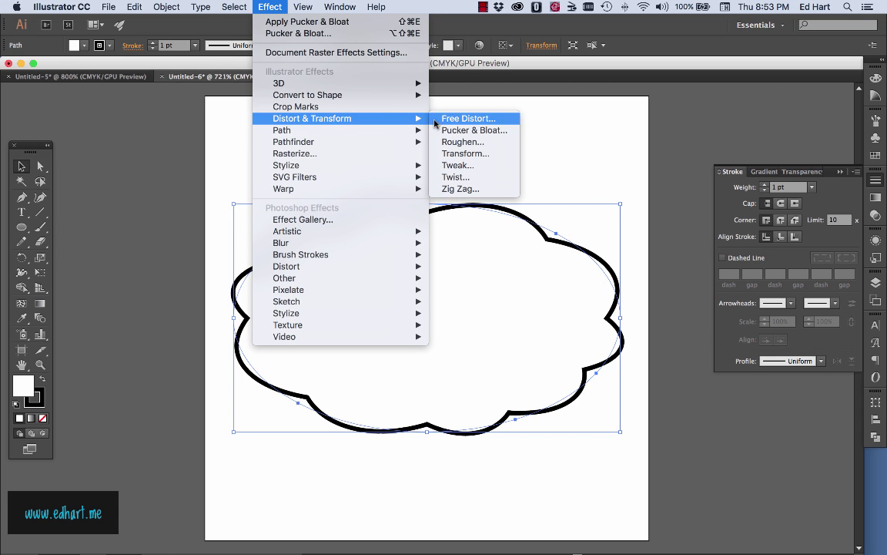
pyautogui.click(462, 130)
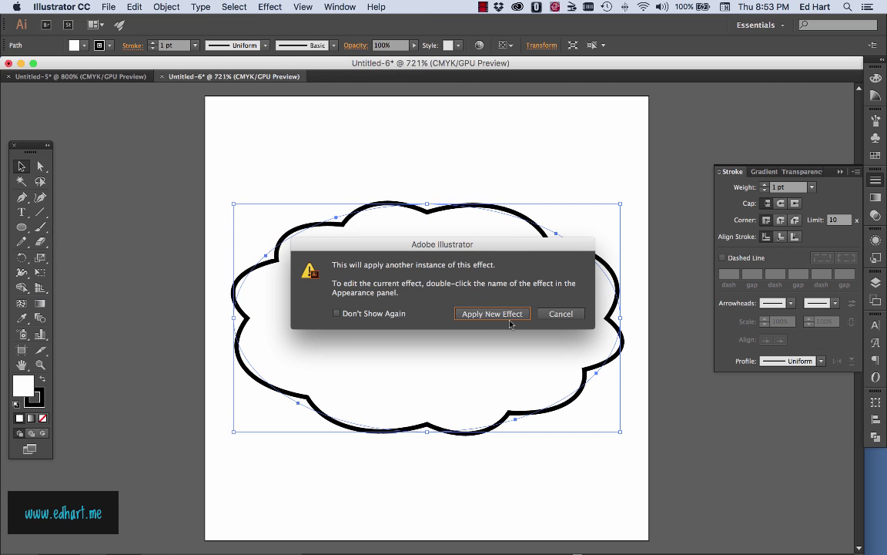
pyautogui.click(560, 314)
# Change the cloud's existing Pucker & Bloat effect to −28% with preview on, turning it into a spiky burst.
pyautogui.click(875, 242)
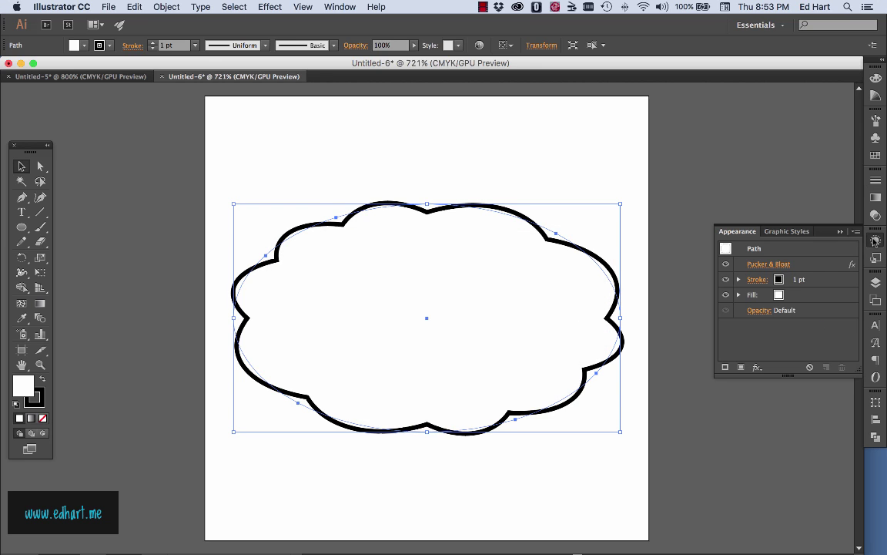
pyautogui.click(769, 264)
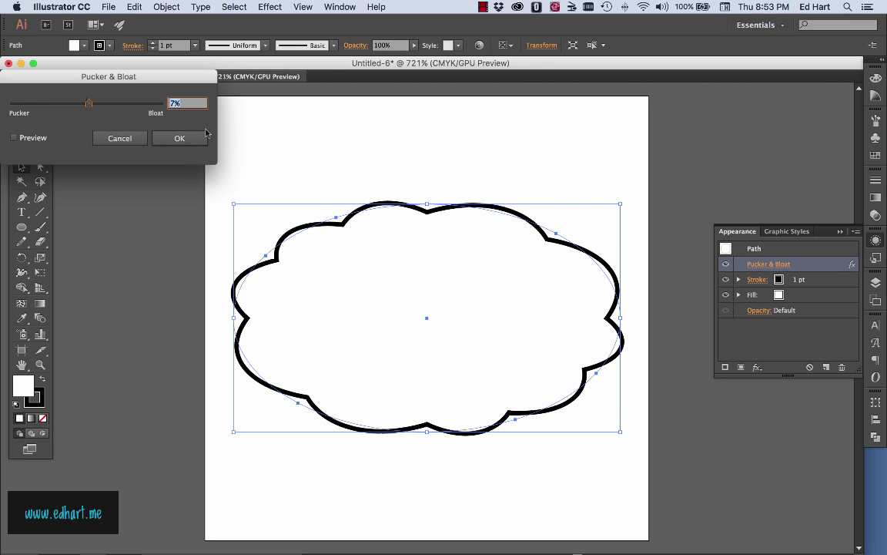
pyautogui.click(15, 137)
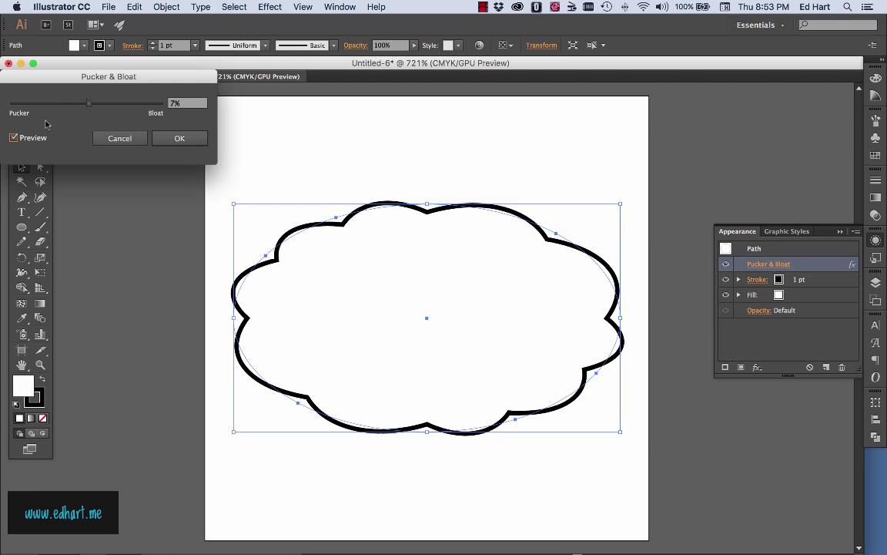
pyautogui.moveTo(91, 110); pyautogui.dragTo(76, 110)
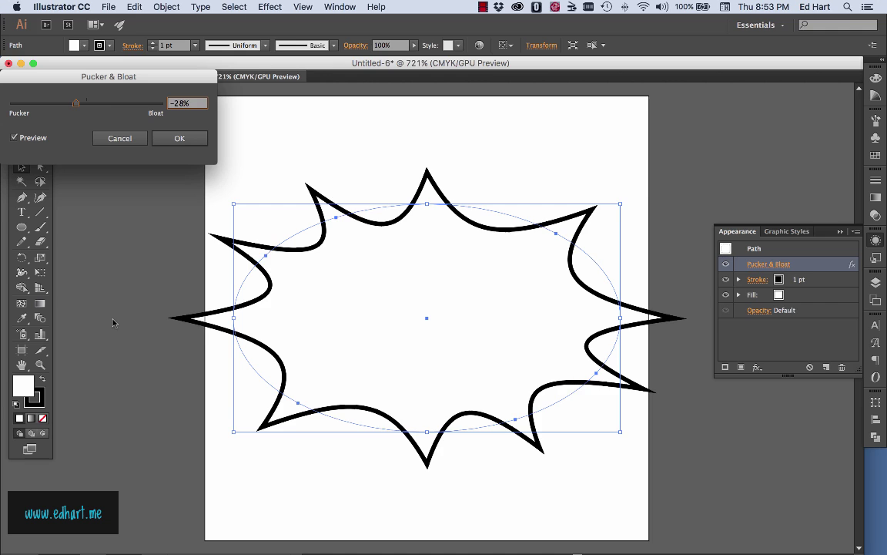
pyautogui.click(179, 138)
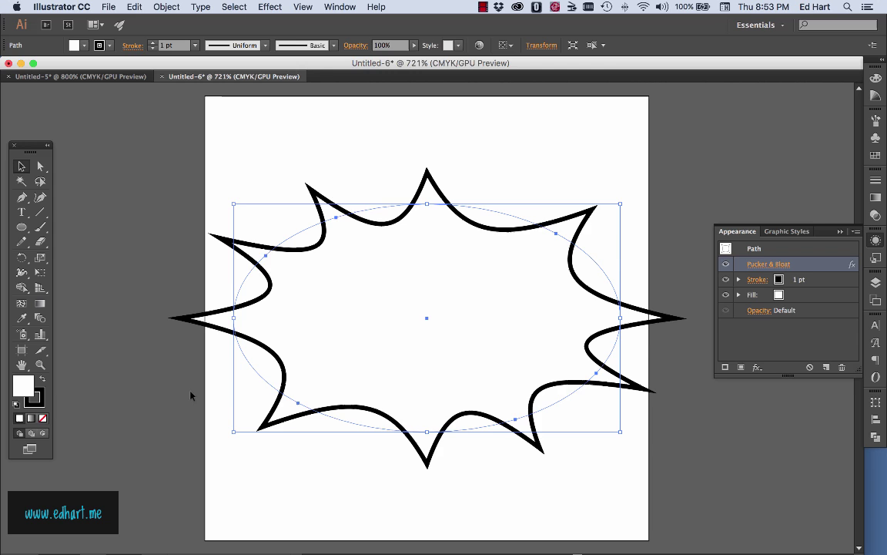
pyautogui.click(15, 228)
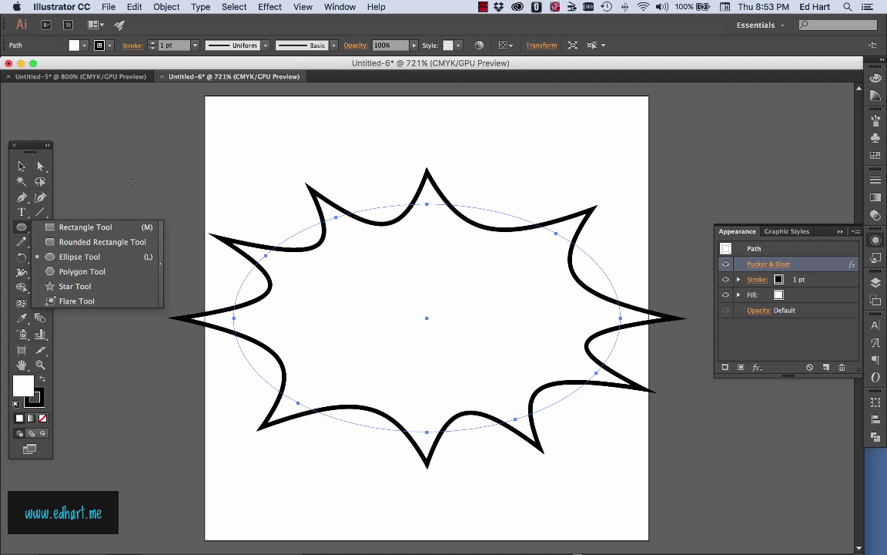
pyautogui.press('v')
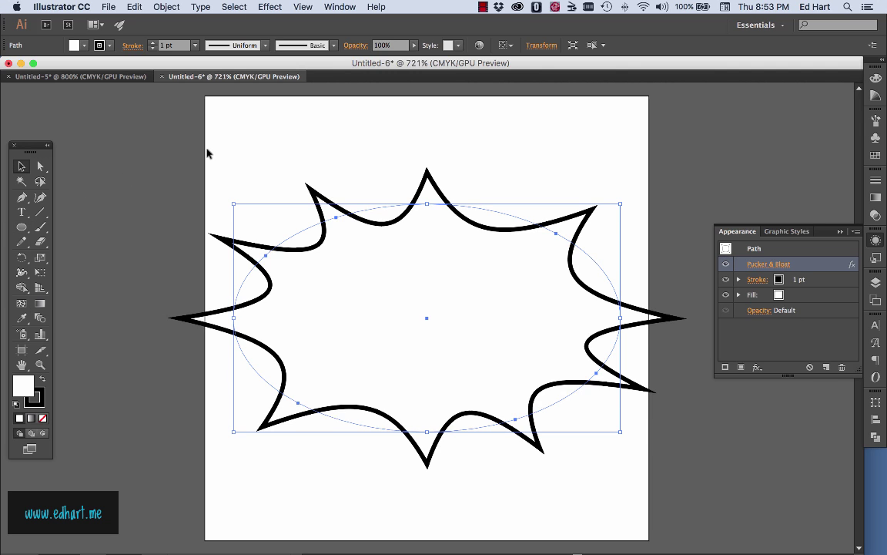